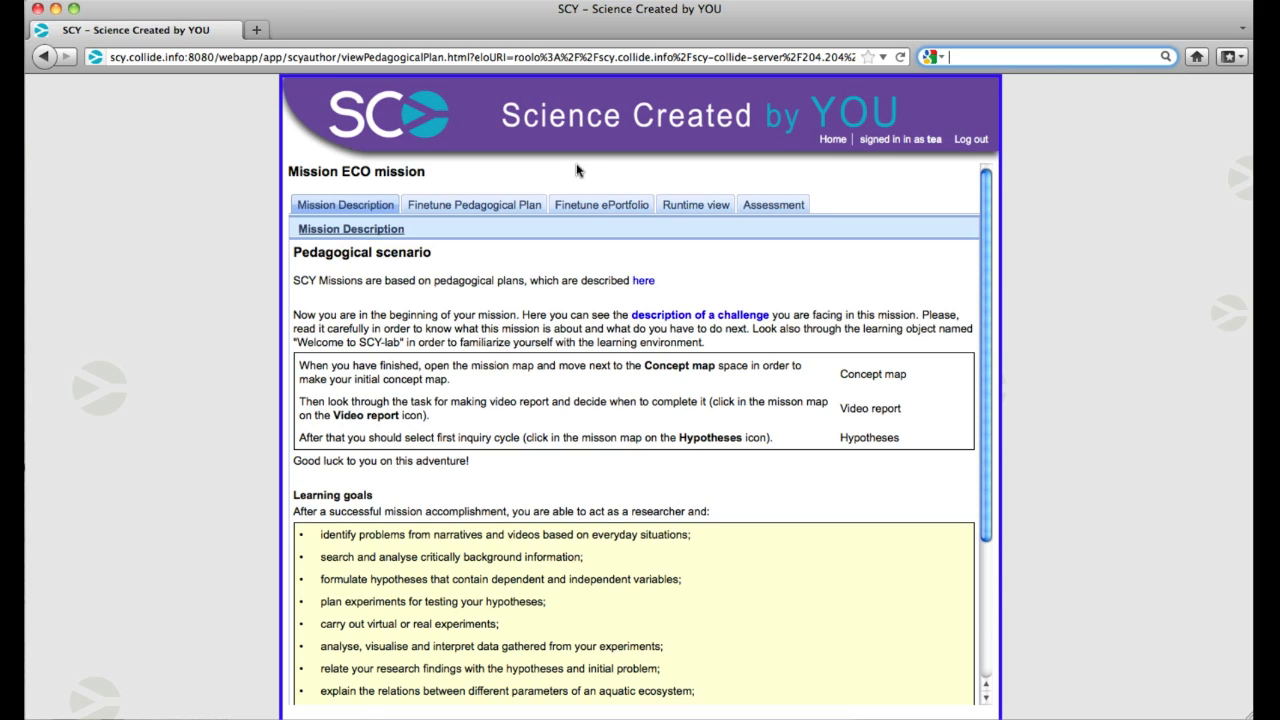
Look through the ECO mission's pedagogical plan, ePortfolio and runtime view sections
{"action": "left_click", "coordinate": [526, 205]}
{"action": "left_click", "coordinate": [580, 208]}
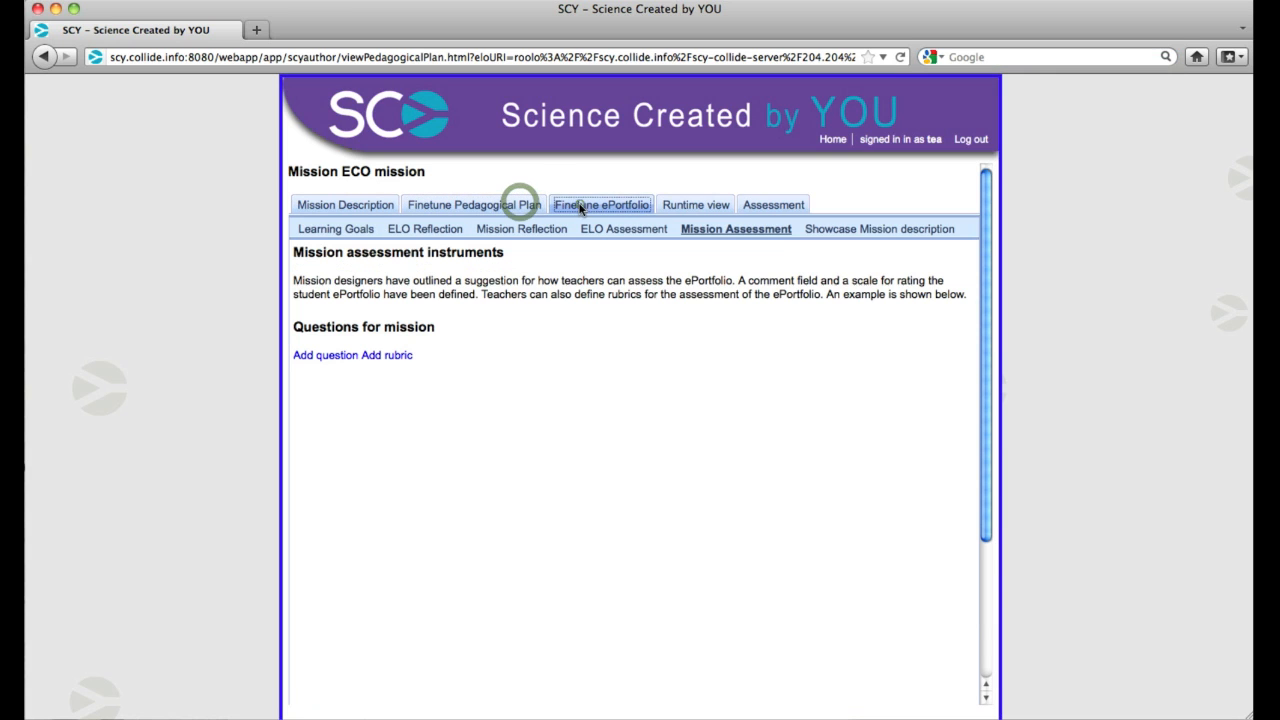
{"action": "left_click", "coordinate": [692, 206]}
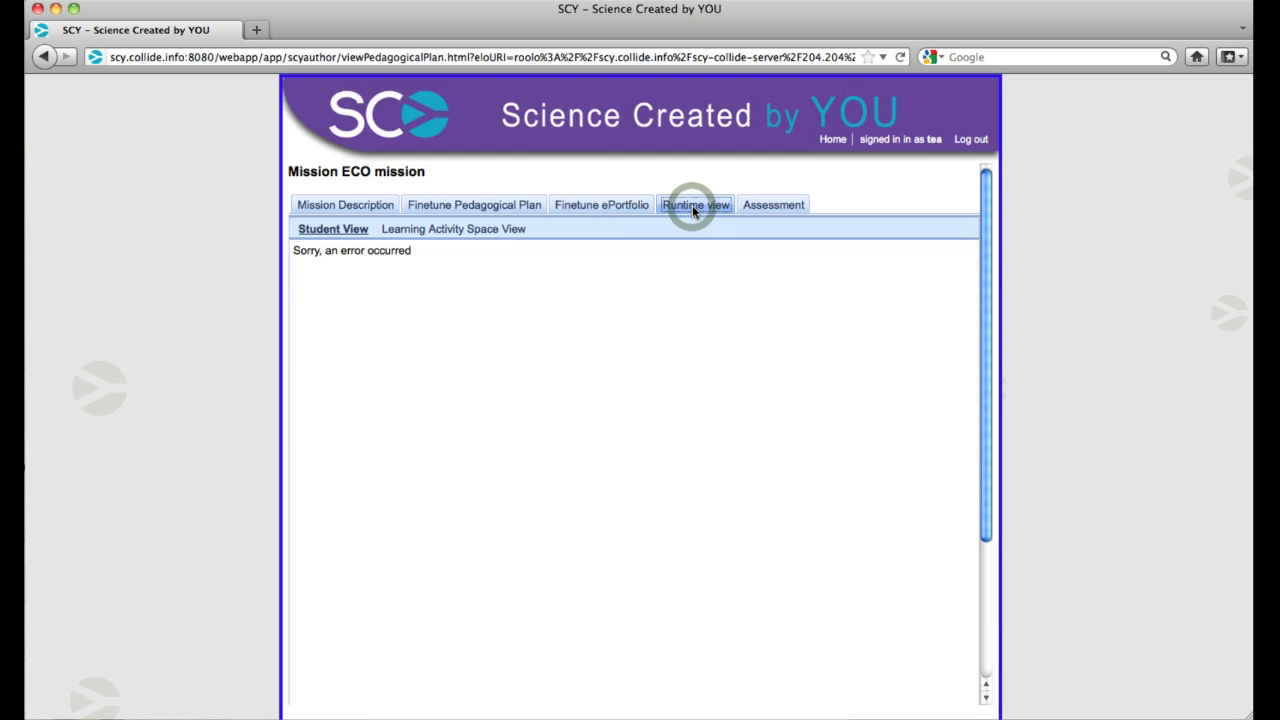
{"action": "left_click", "coordinate": [449, 206]}
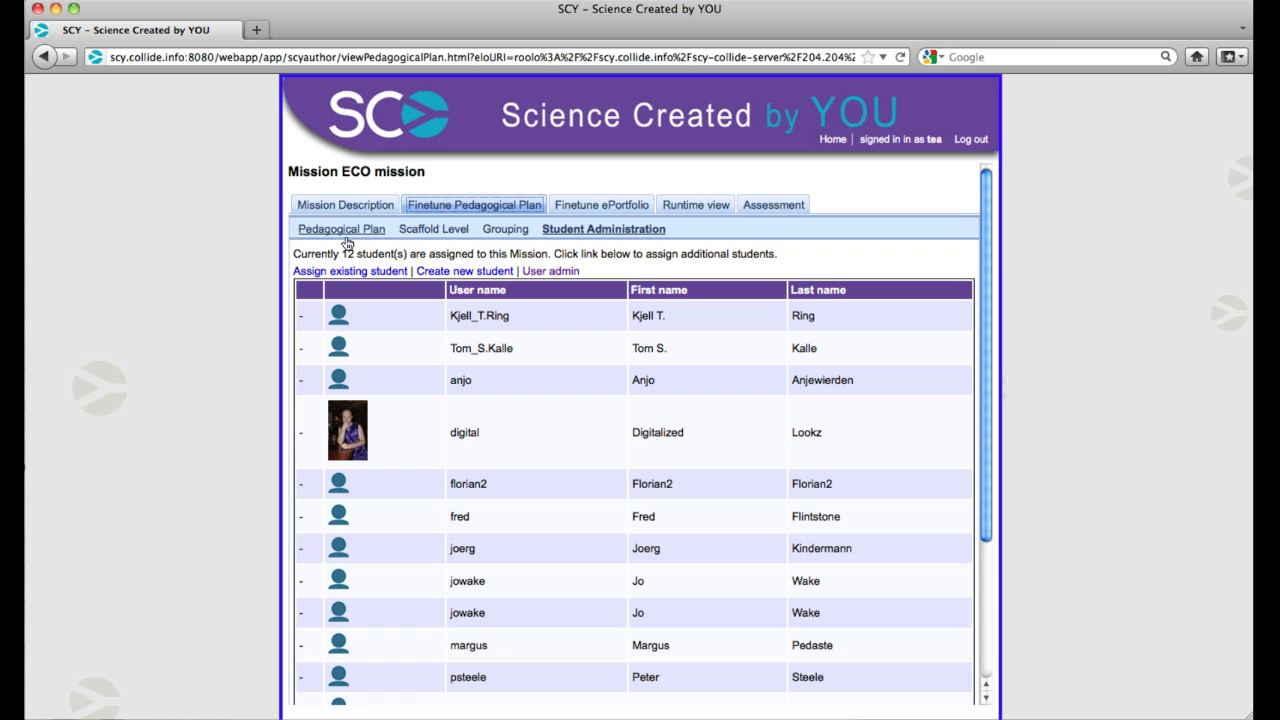
{"action": "left_click", "coordinate": [345, 232]}
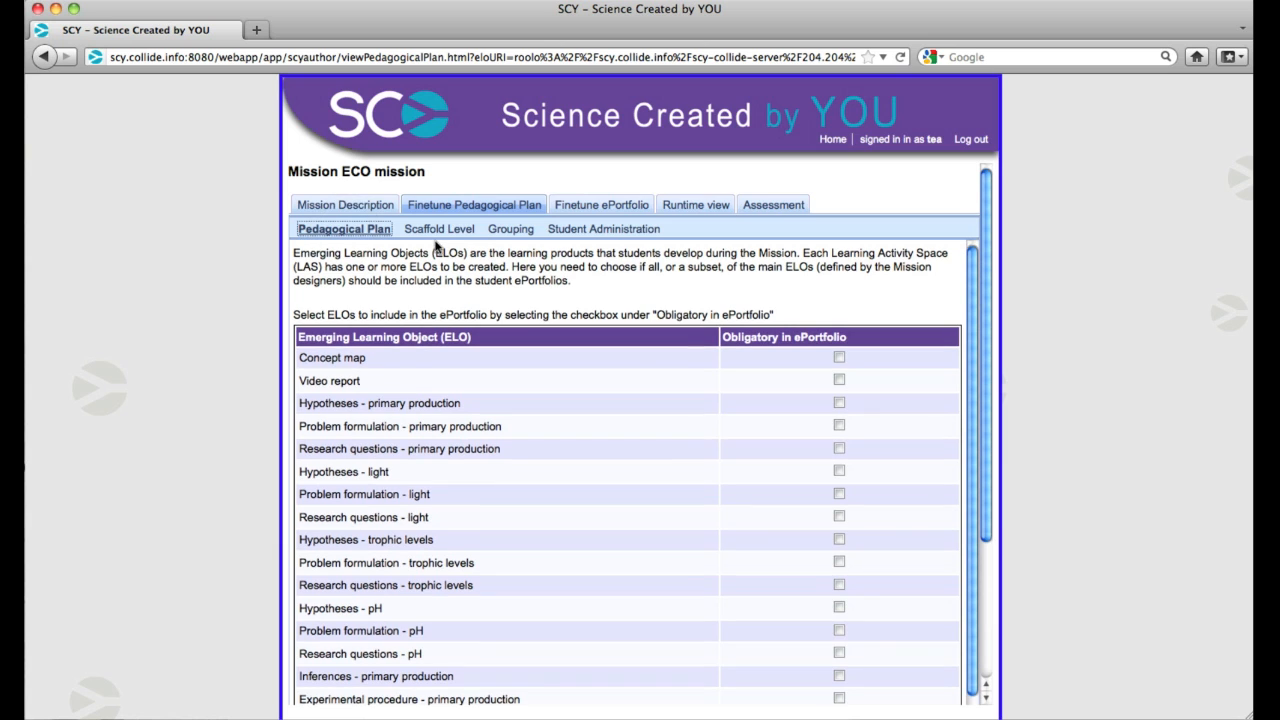
{"action": "left_click", "coordinate": [621, 208]}
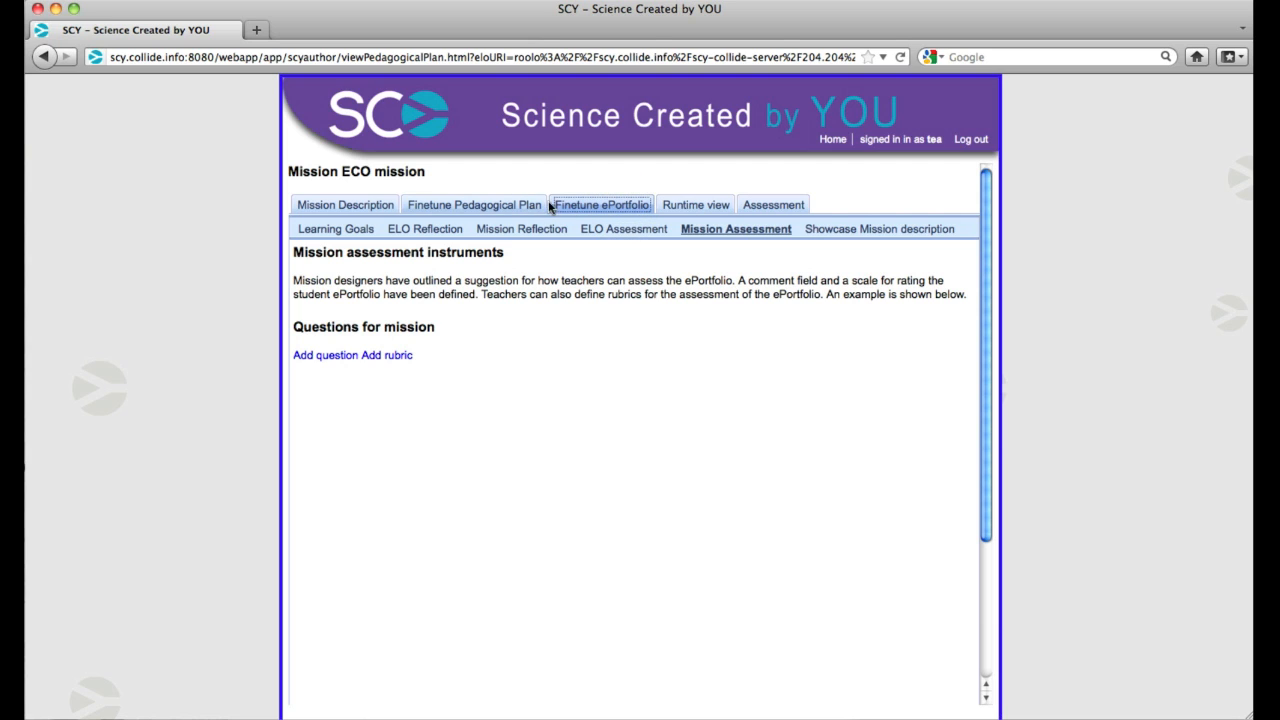
{"action": "left_click", "coordinate": [679, 208]}
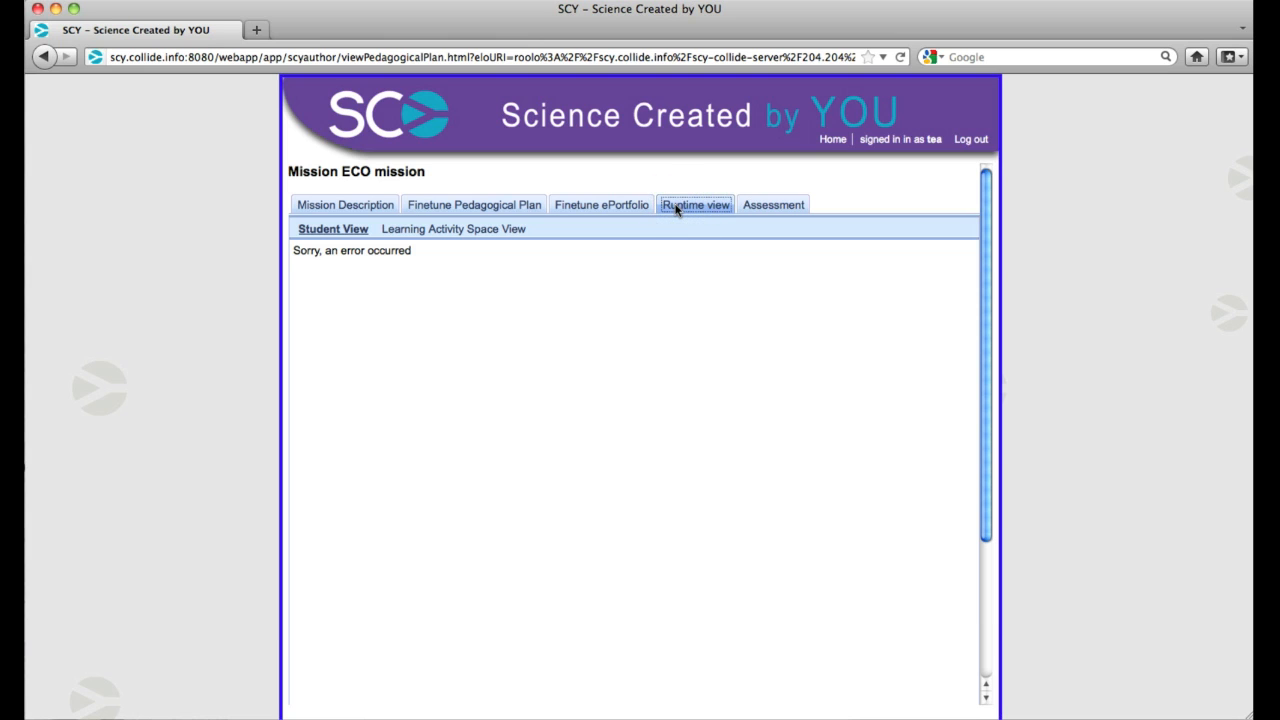
Review the pedagogical plan's scaffold level, grouping and student administration settings
{"action": "left_click", "coordinate": [488, 207]}
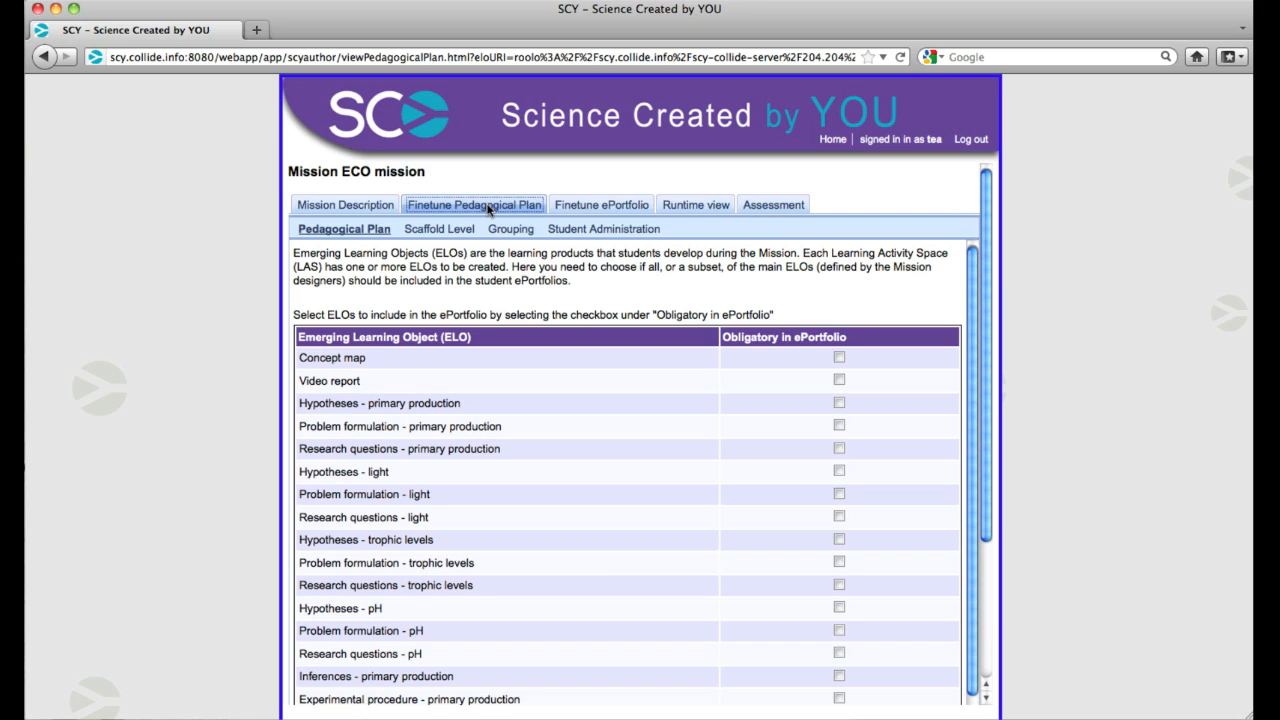
{"action": "left_click", "coordinate": [442, 230]}
{"action": "left_click", "coordinate": [516, 233]}
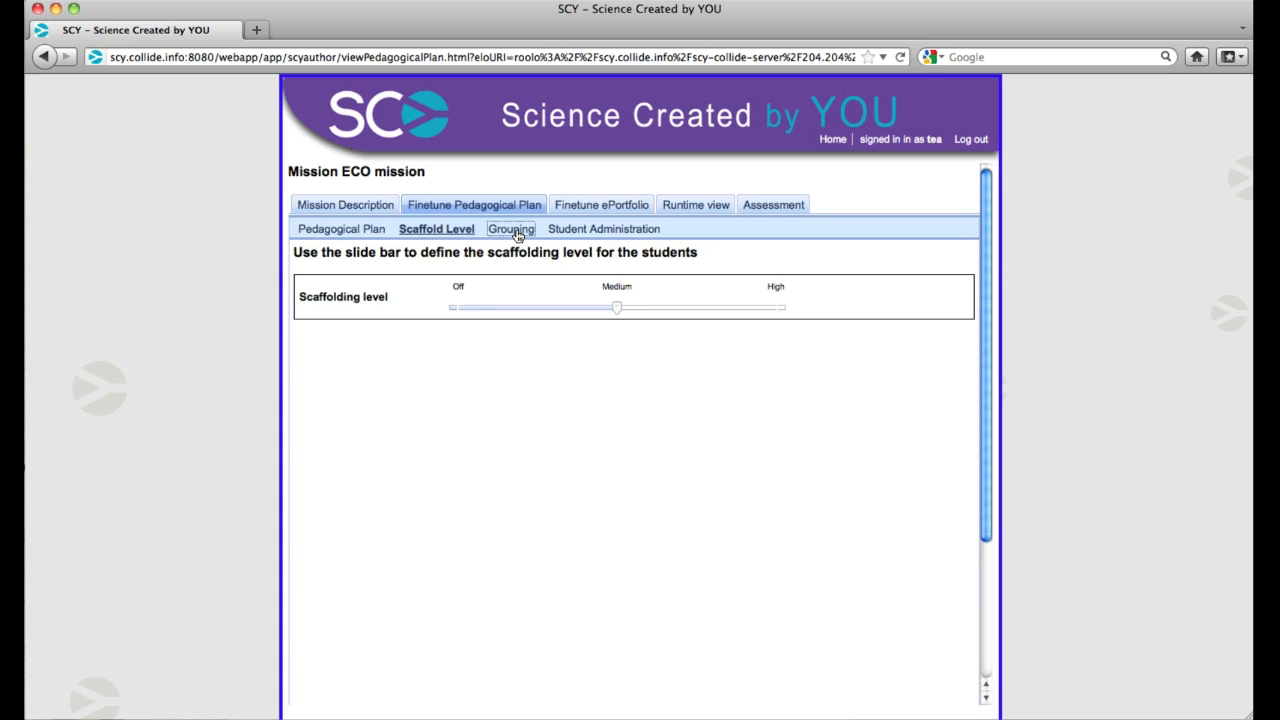
{"action": "left_click", "coordinate": [596, 232]}
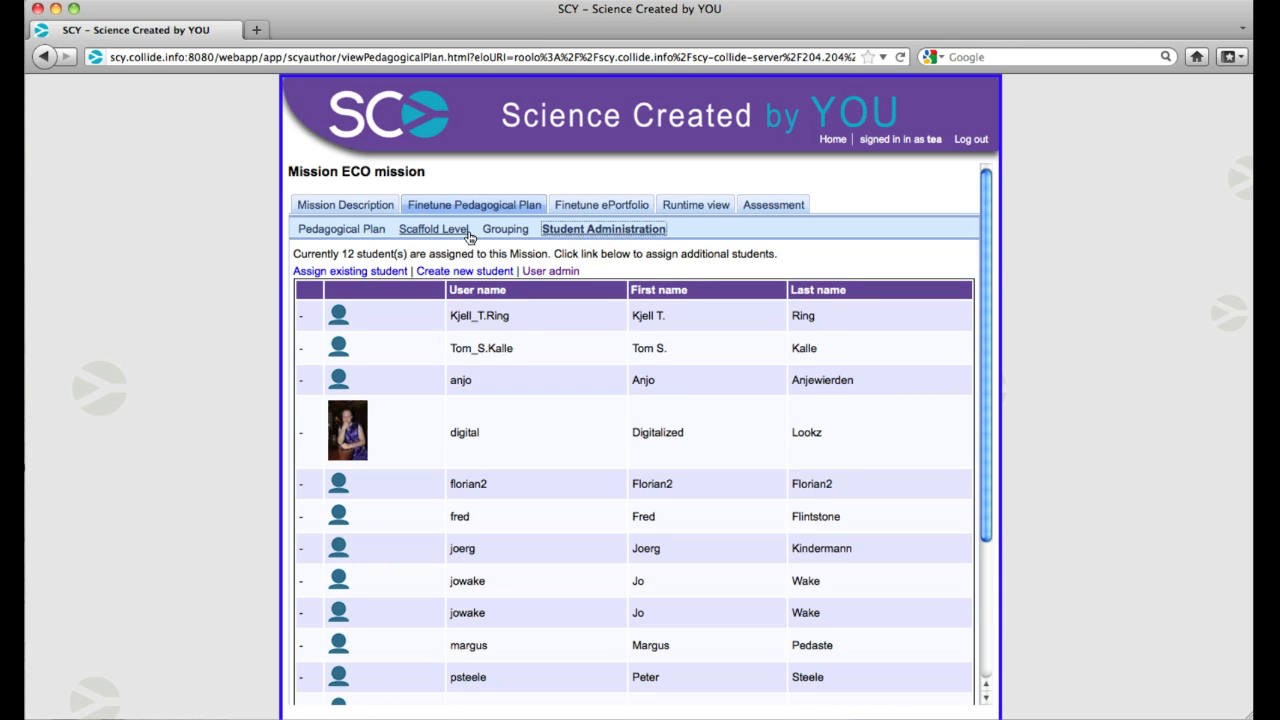
In the pedagogical plan's ELO list, mark the Video report as obligatory in the ePortfolio and clear the mark again
{"action": "left_click", "coordinate": [354, 236]}
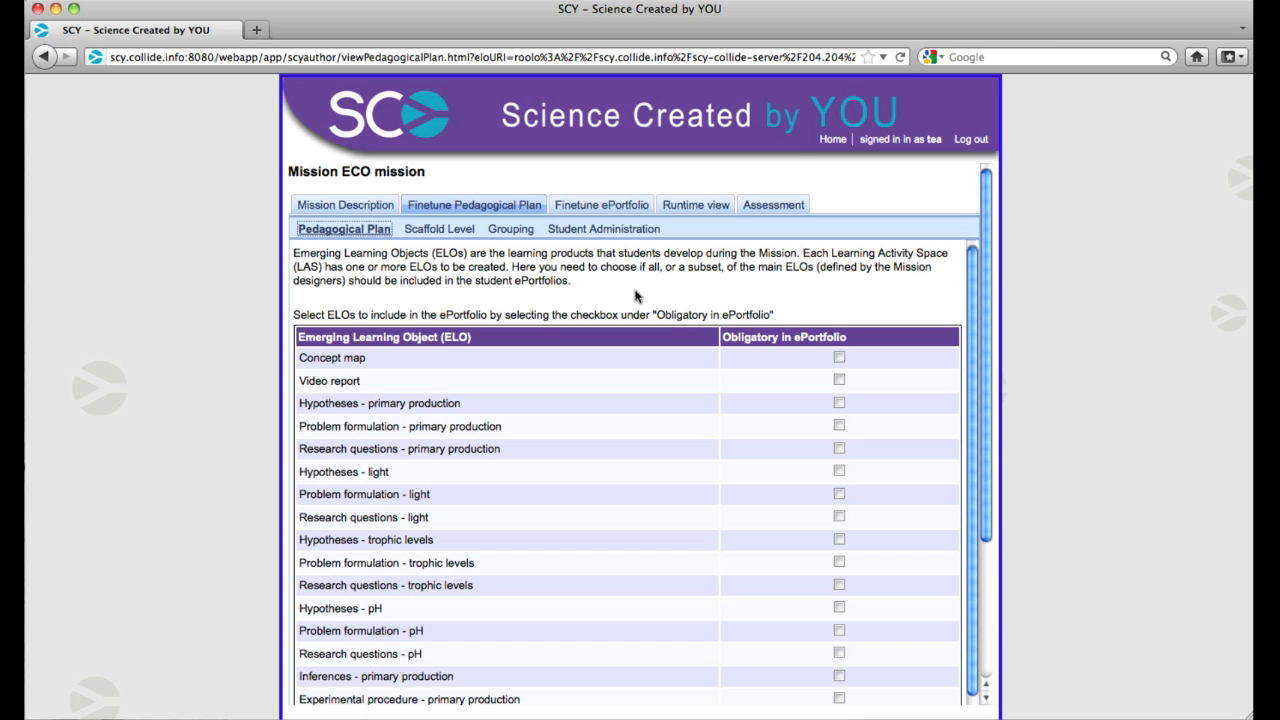
{"action": "scroll", "coordinate": [635, 295], "scroll_direction": "down", "scroll_amount": 3}
{"action": "scroll", "coordinate": [635, 295], "scroll_direction": "up", "scroll_amount": 3}
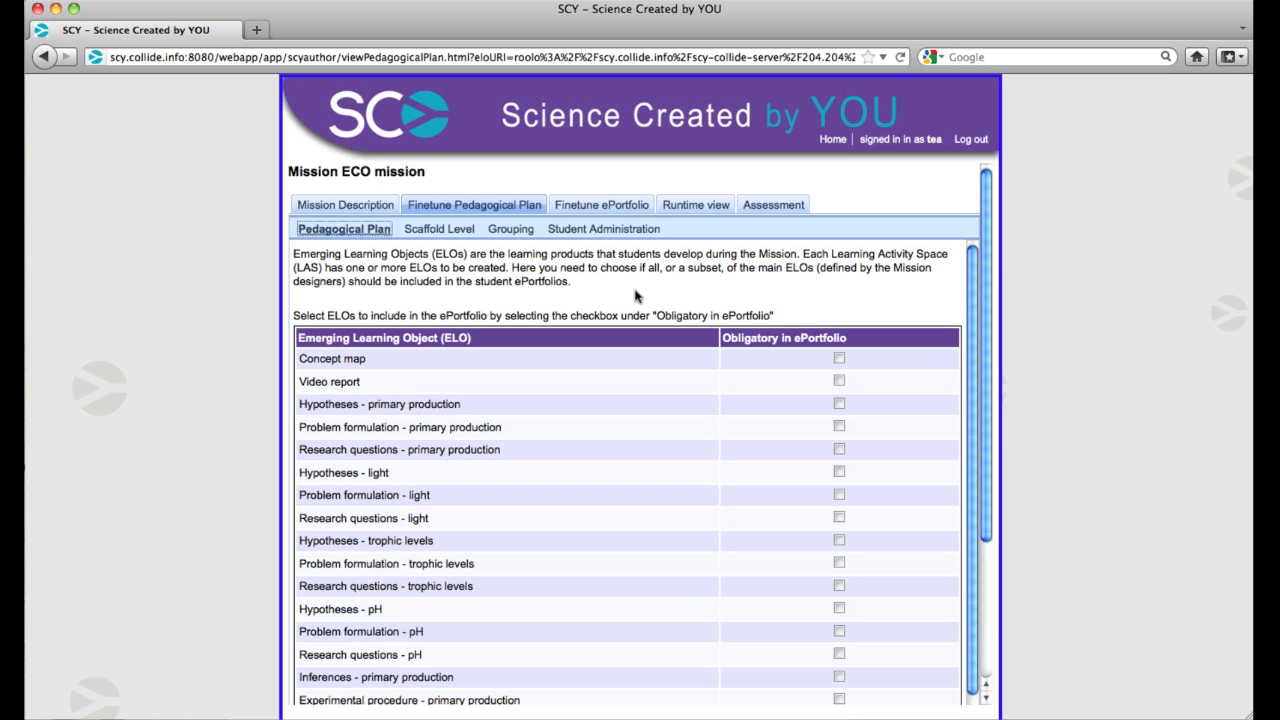
{"action": "scroll", "coordinate": [638, 295], "scroll_direction": "down", "scroll_amount": 3}
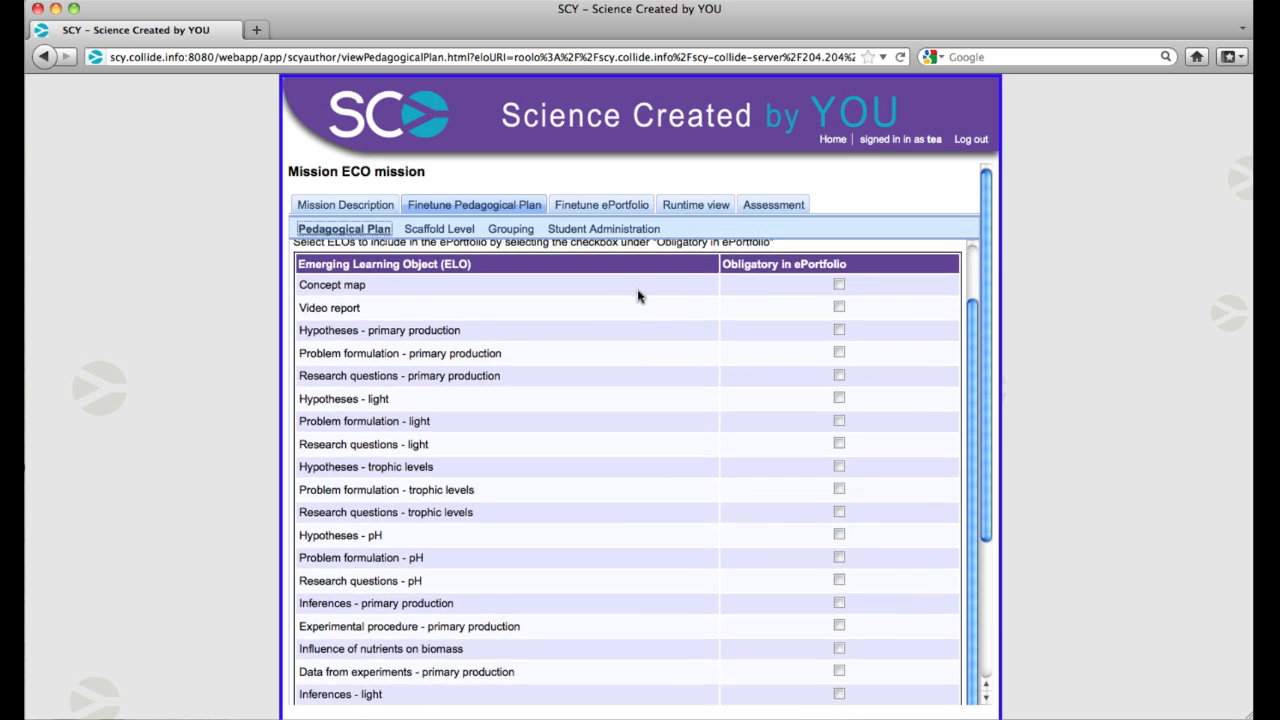
{"action": "left_click", "coordinate": [840, 308]}
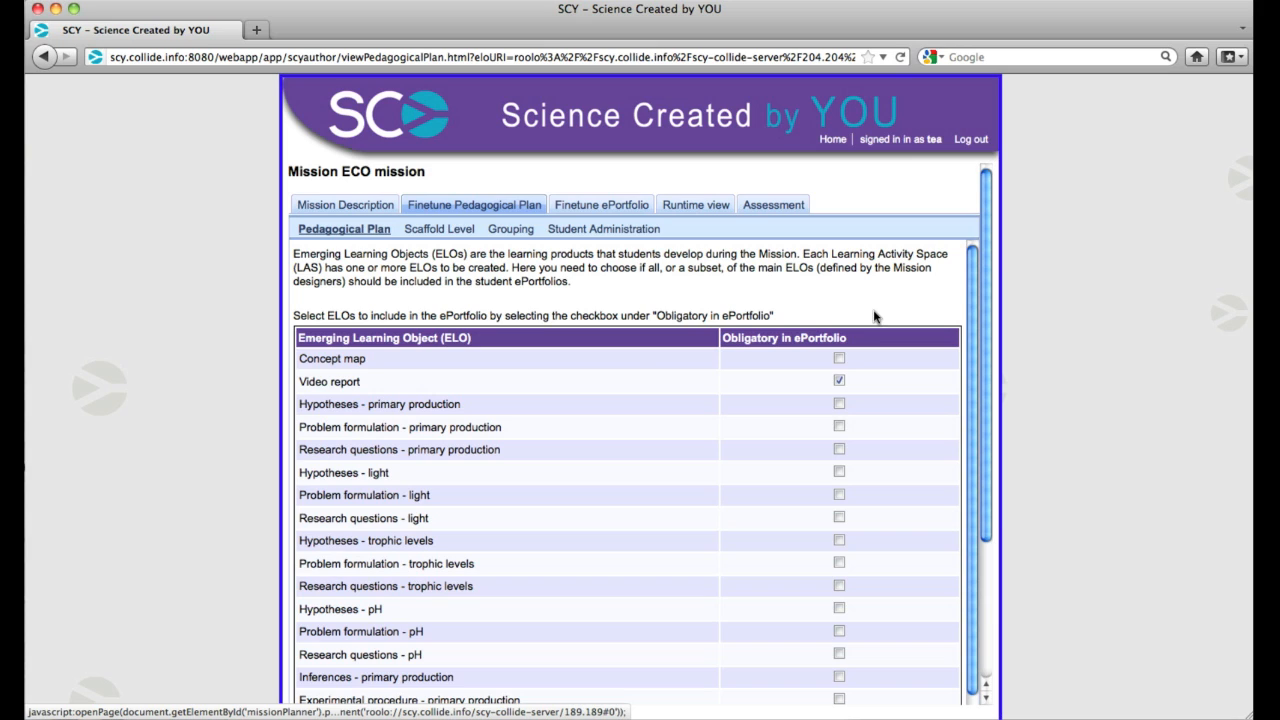
{"action": "left_click", "coordinate": [839, 382]}
Try adjusting the students' scaffolding level to either side of Medium
{"action": "left_click", "coordinate": [436, 229]}
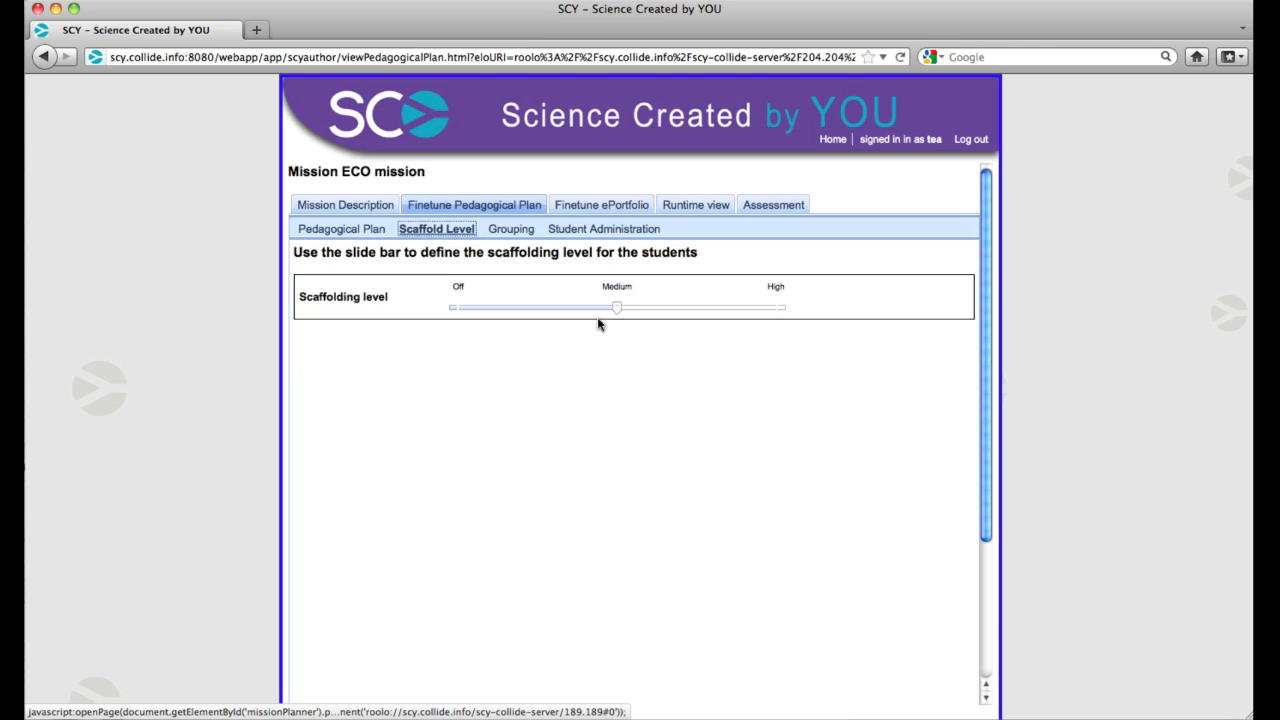
{"action": "left_click_drag", "start_coordinate": [617, 309], "coordinate": [584, 313]}
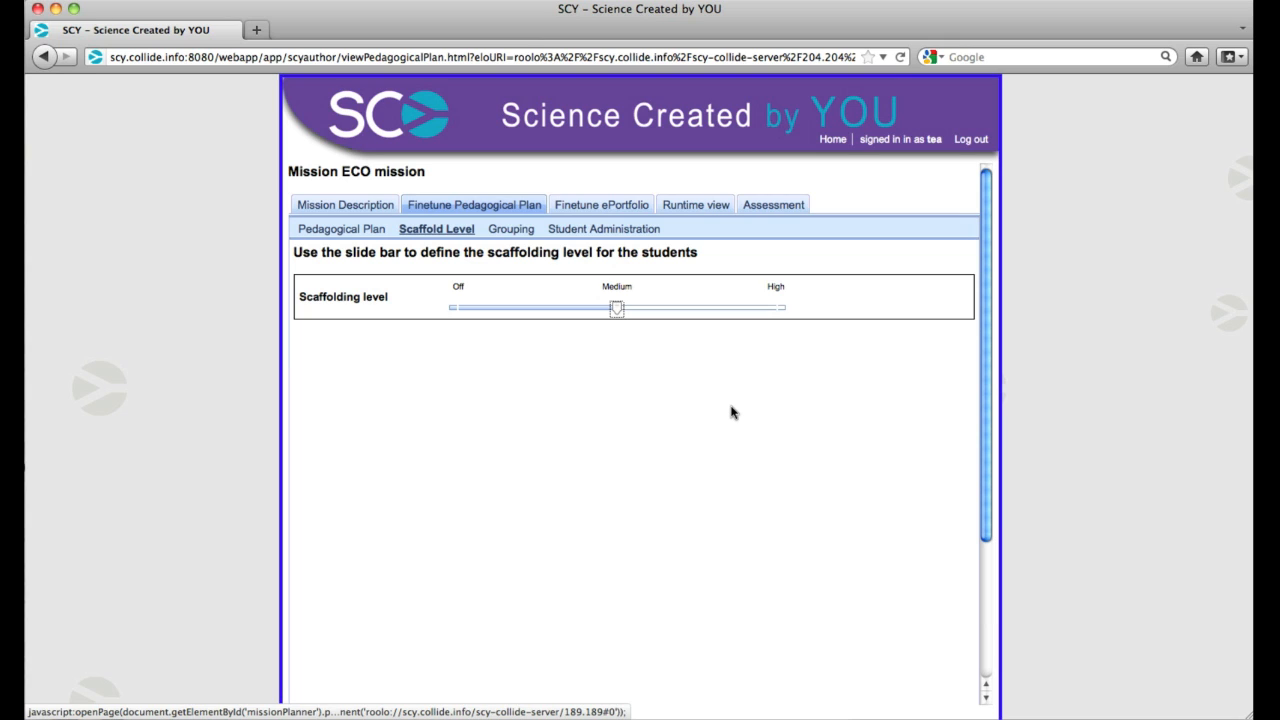
{"action": "left_click_drag", "start_coordinate": [620, 314], "coordinate": [677, 317]}
Set the grouping parameters to a user percentage of 110, a maximum of 150 users and a minimum of 10 users per group
{"action": "left_click", "coordinate": [510, 230]}
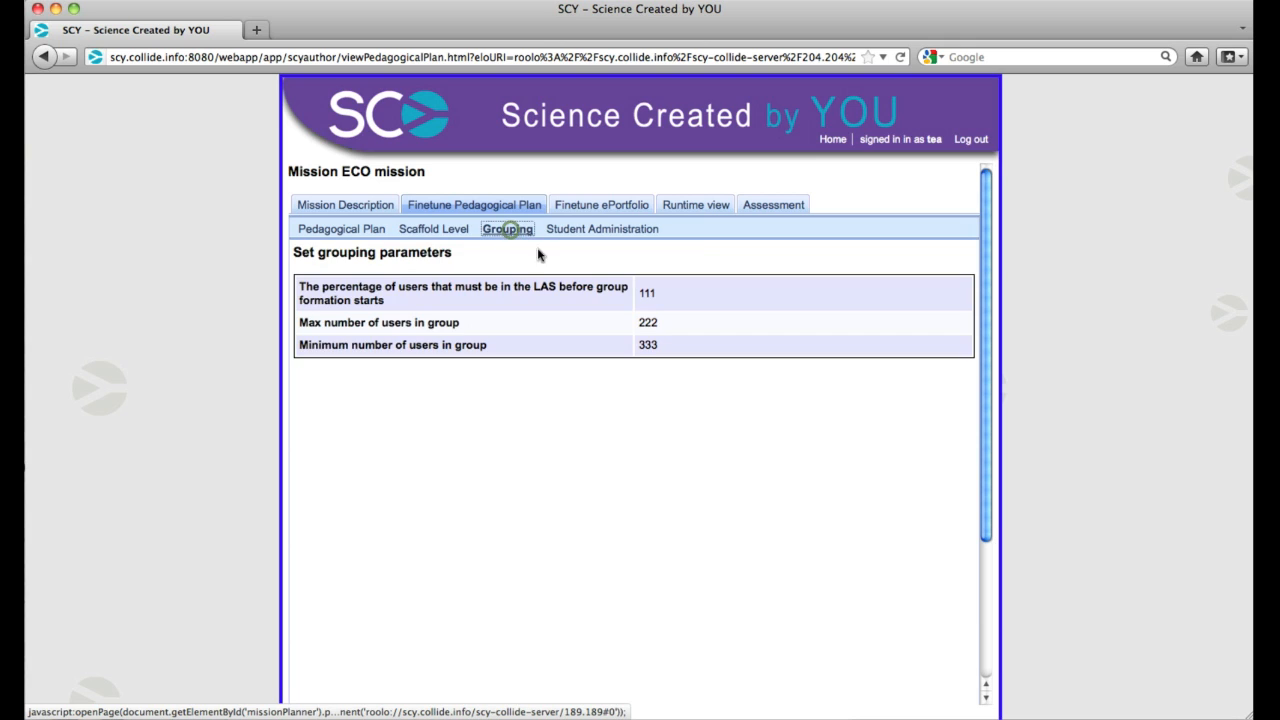
{"action": "left_click", "coordinate": [646, 294]}
{"action": "type", "text": "110"}
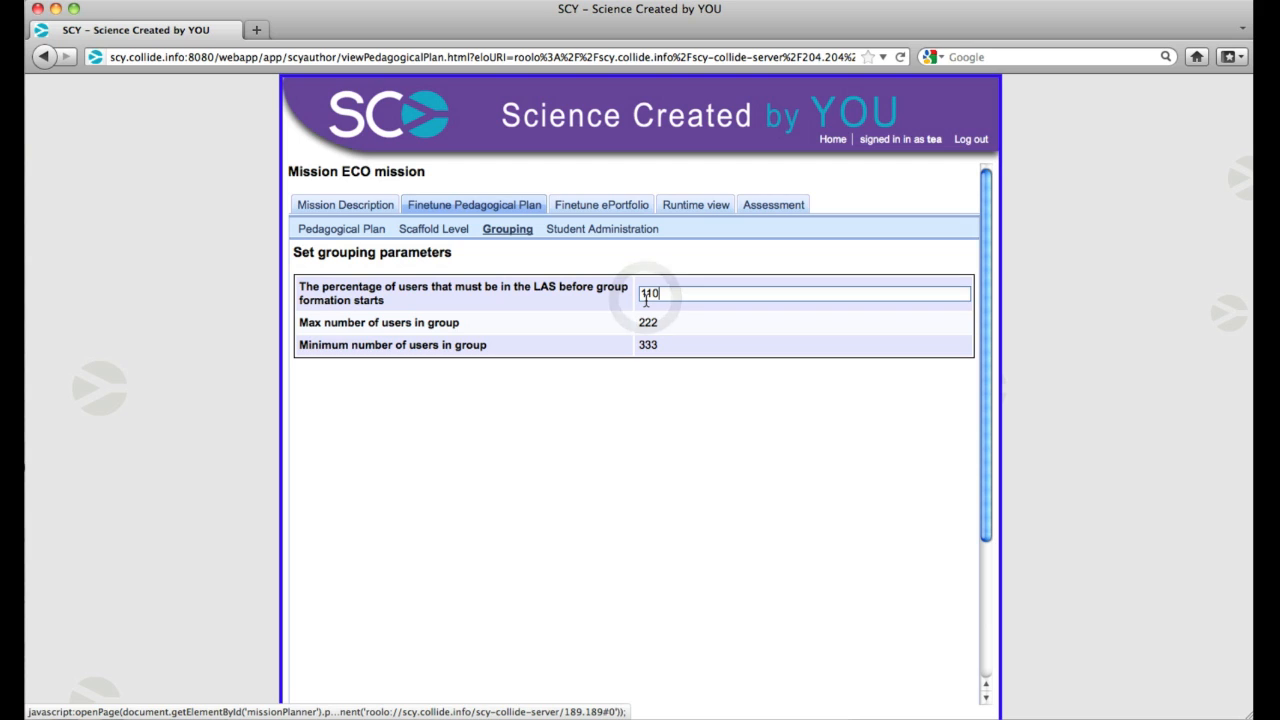
{"action": "left_click", "coordinate": [648, 323]}
{"action": "type", "text": "100"}
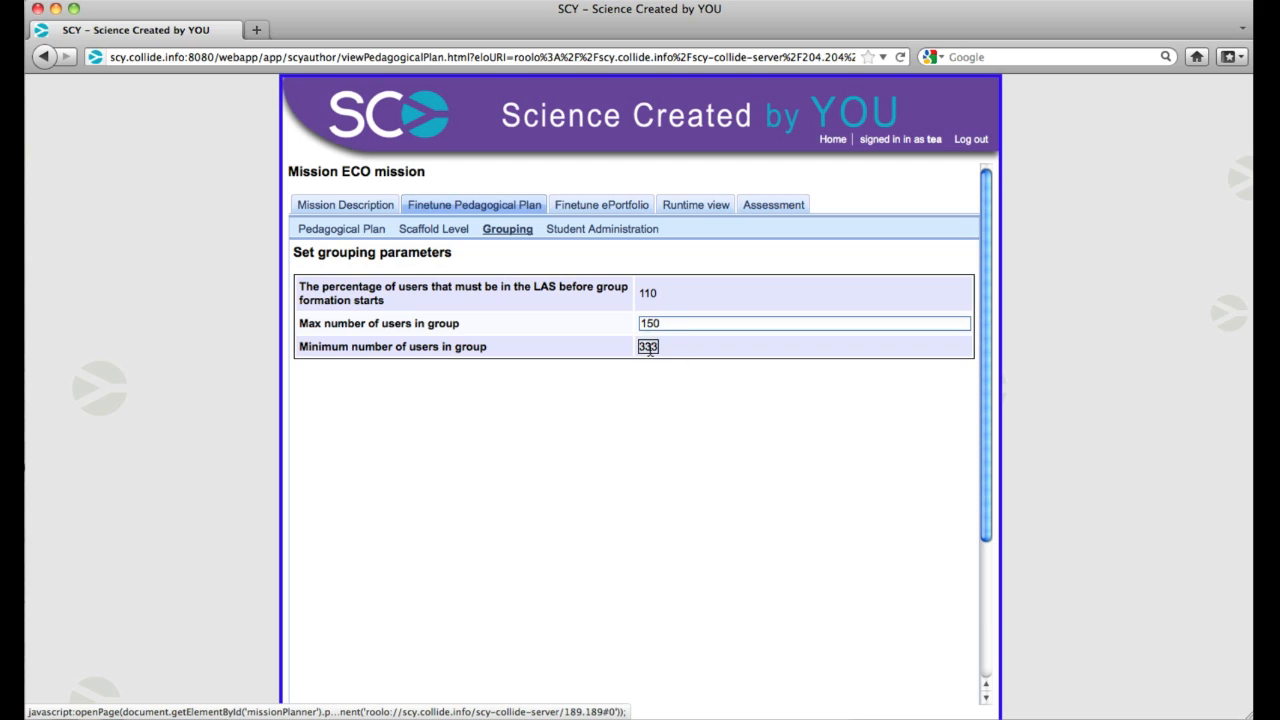
{"action": "left_click", "coordinate": [648, 346]}
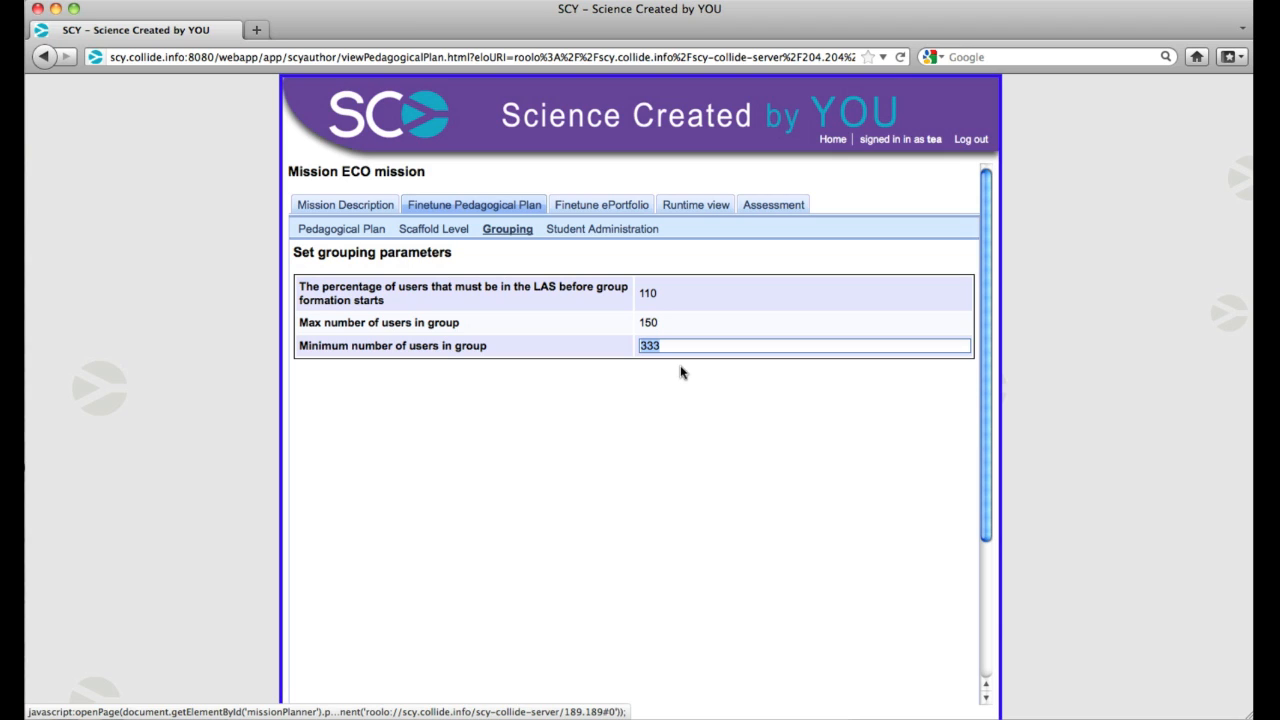
{"action": "type", "text": "10"}
Set the percentage of users that must be in the LAS before group formation starts to 50
{"action": "left_click", "coordinate": [648, 294]}
{"action": "type", "text": "100"}
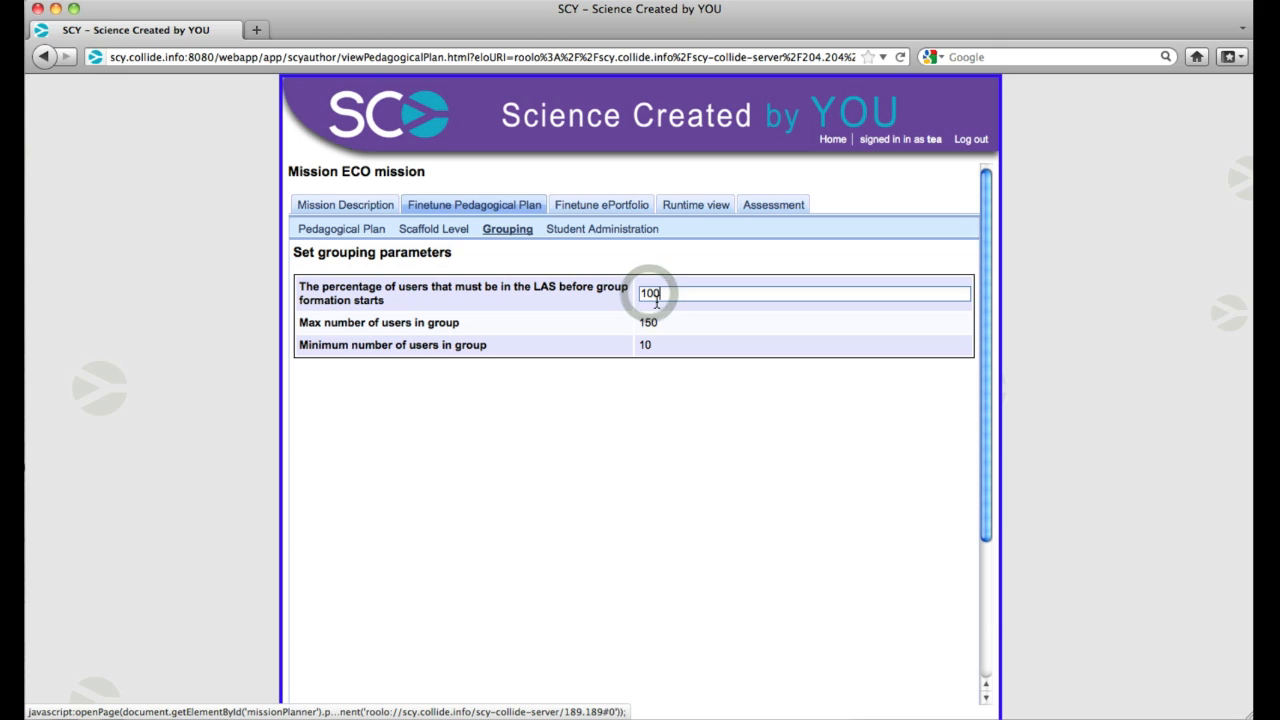
{"action": "key", "text": "BackSpace"}
{"action": "key", "text": "BackSpace"}
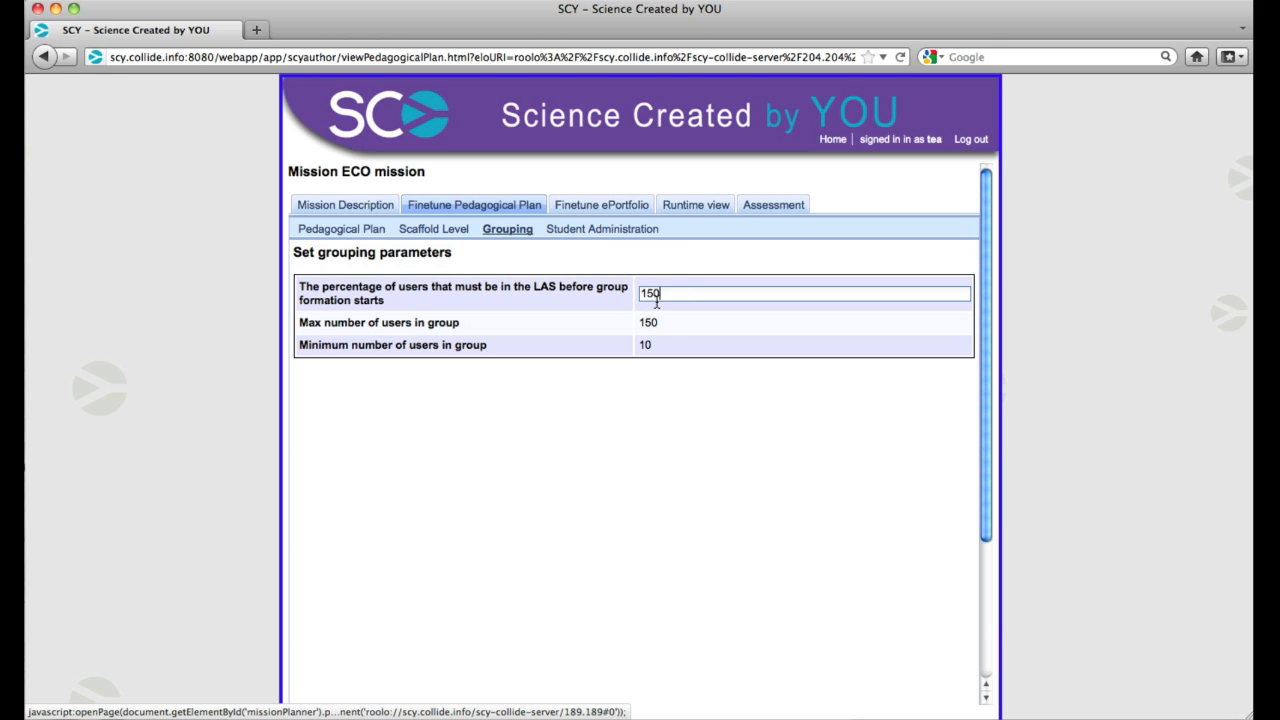
{"action": "type", "text": "5"}
{"action": "key", "text": "BackSpace"}
{"action": "key", "text": "BackSpace"}
{"action": "type", "text": "50"}
{"action": "left_click", "coordinate": [638, 415]}
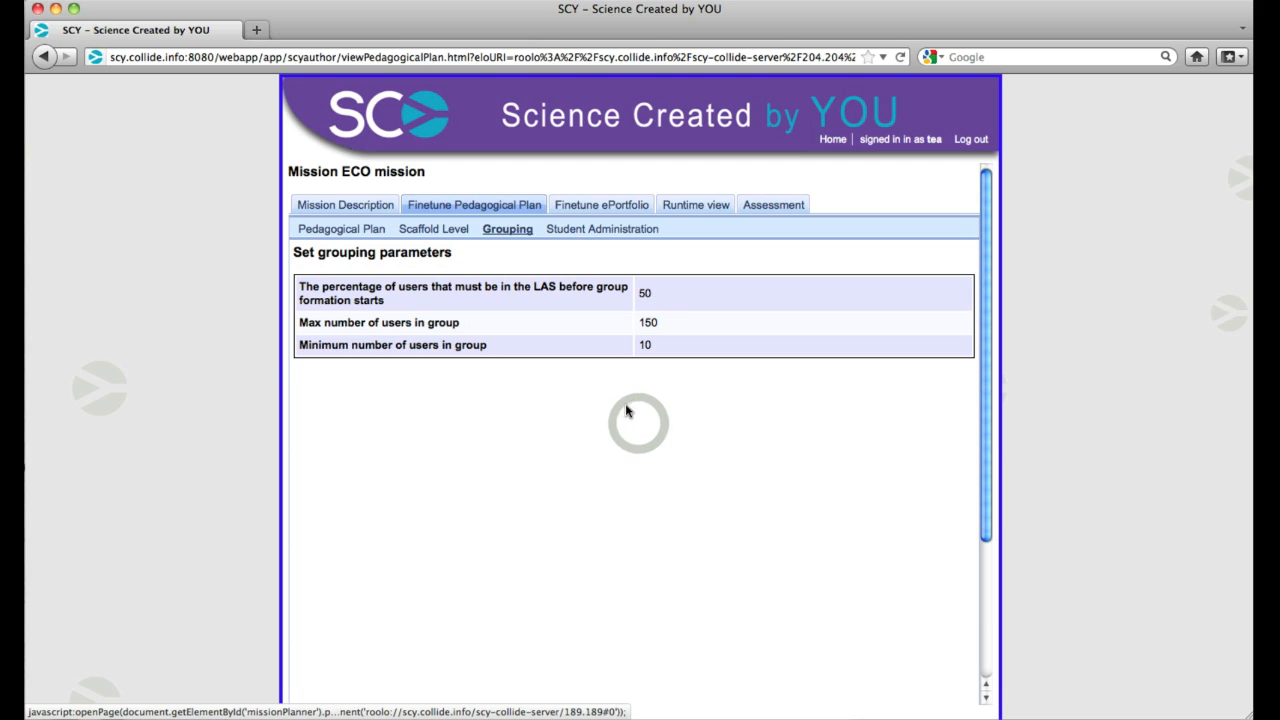
View the form for creating a new student in student administration and close it without adding anyone
{"action": "left_click", "coordinate": [598, 229]}
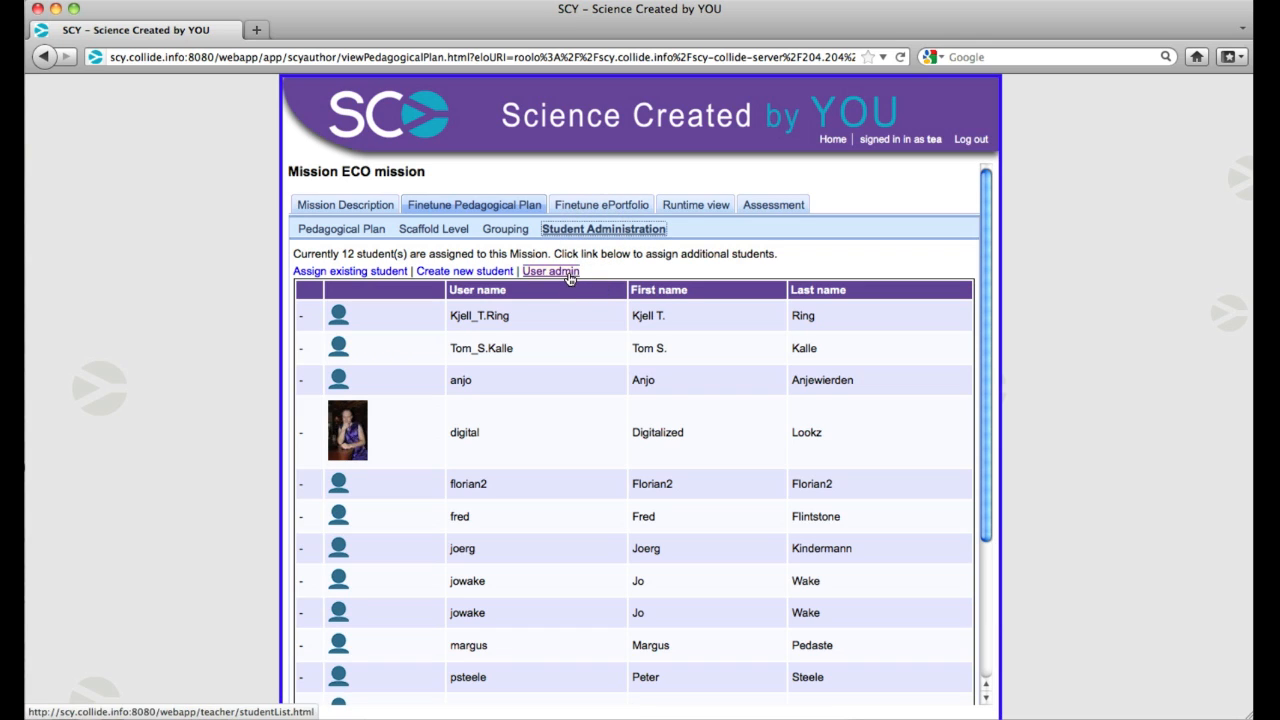
{"action": "left_click", "coordinate": [467, 271]}
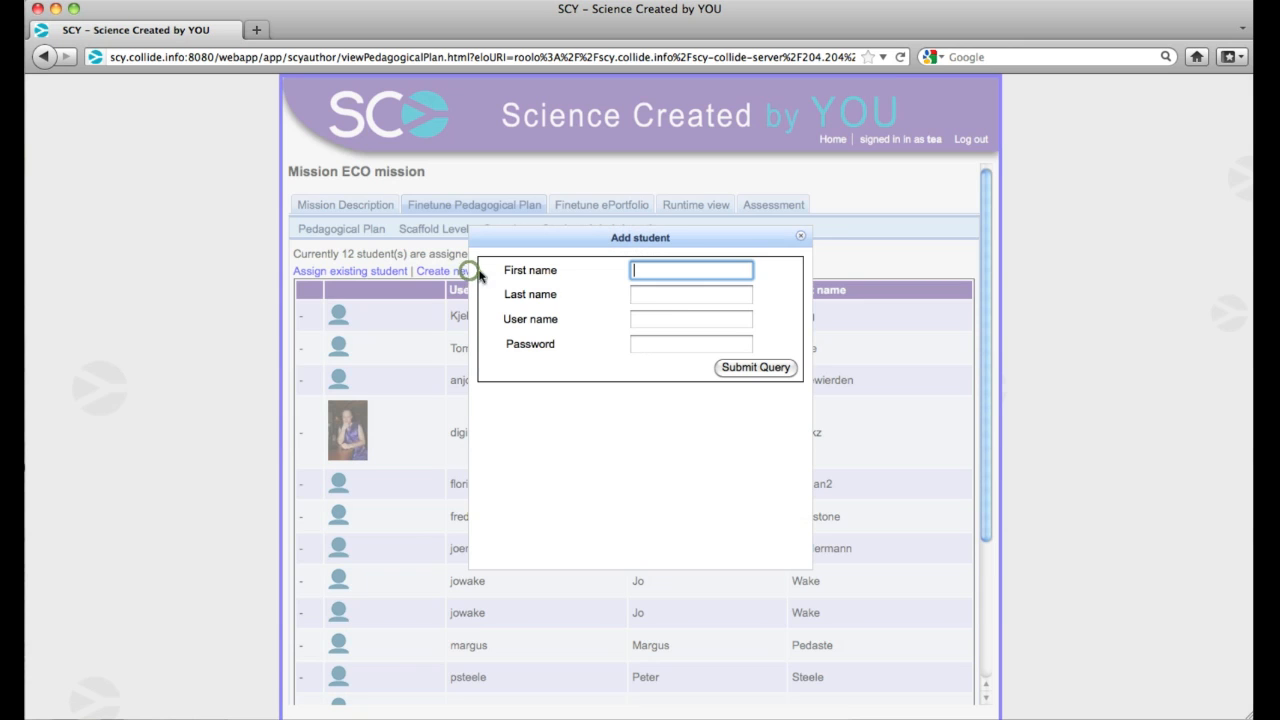
{"action": "left_click", "coordinate": [800, 236]}
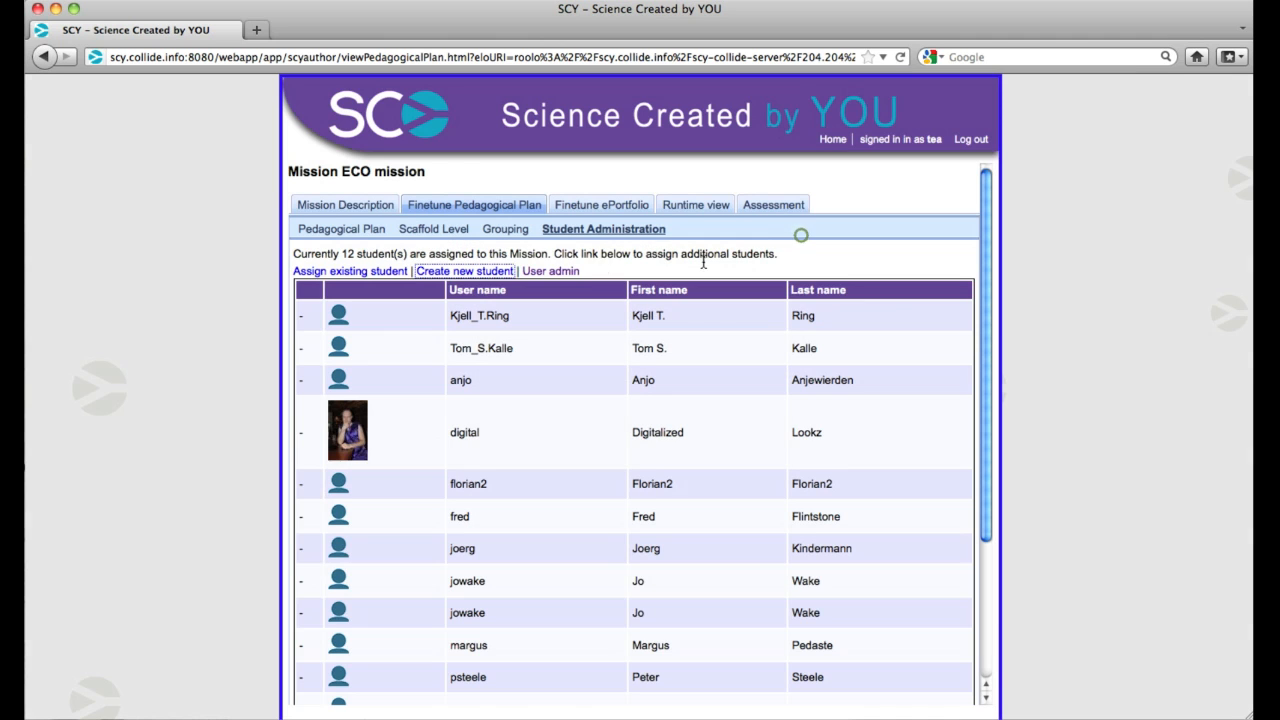
Browse the list of existing students available for assignment to the mission and close it without selecting anyone
{"action": "left_click", "coordinate": [340, 270]}
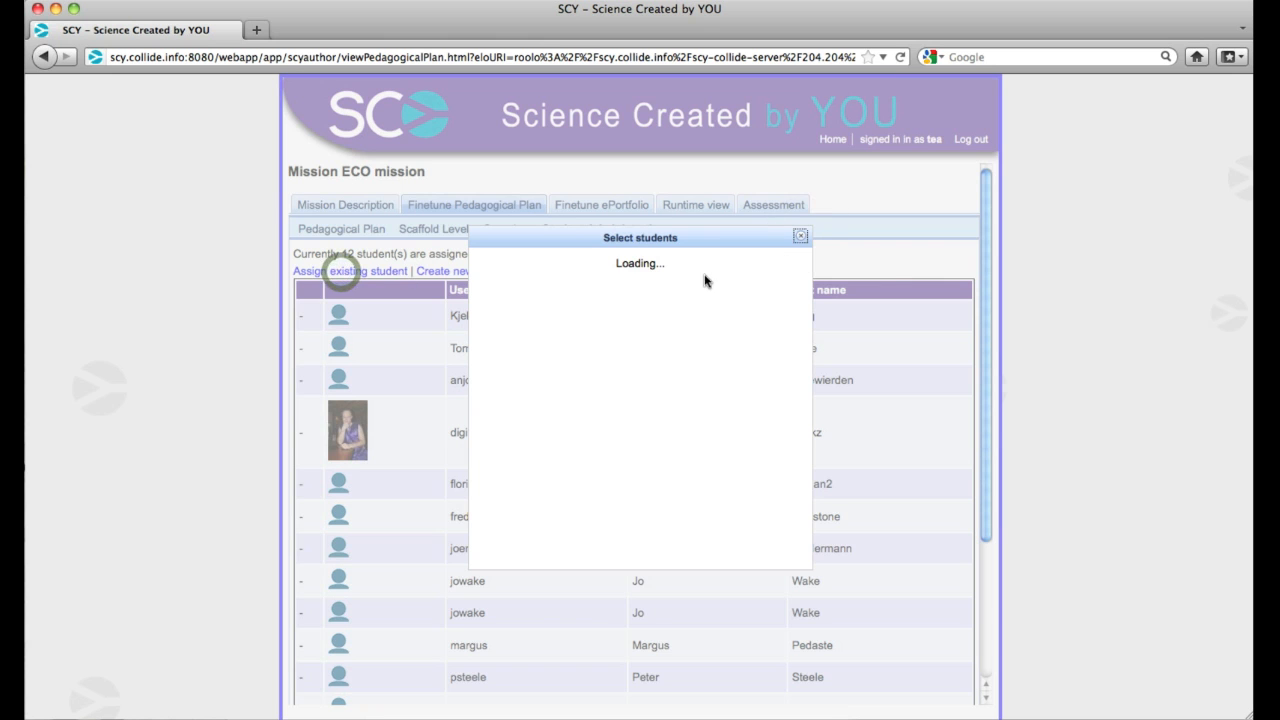
{"action": "scroll", "coordinate": [613, 380], "scroll_direction": "down", "scroll_amount": 6}
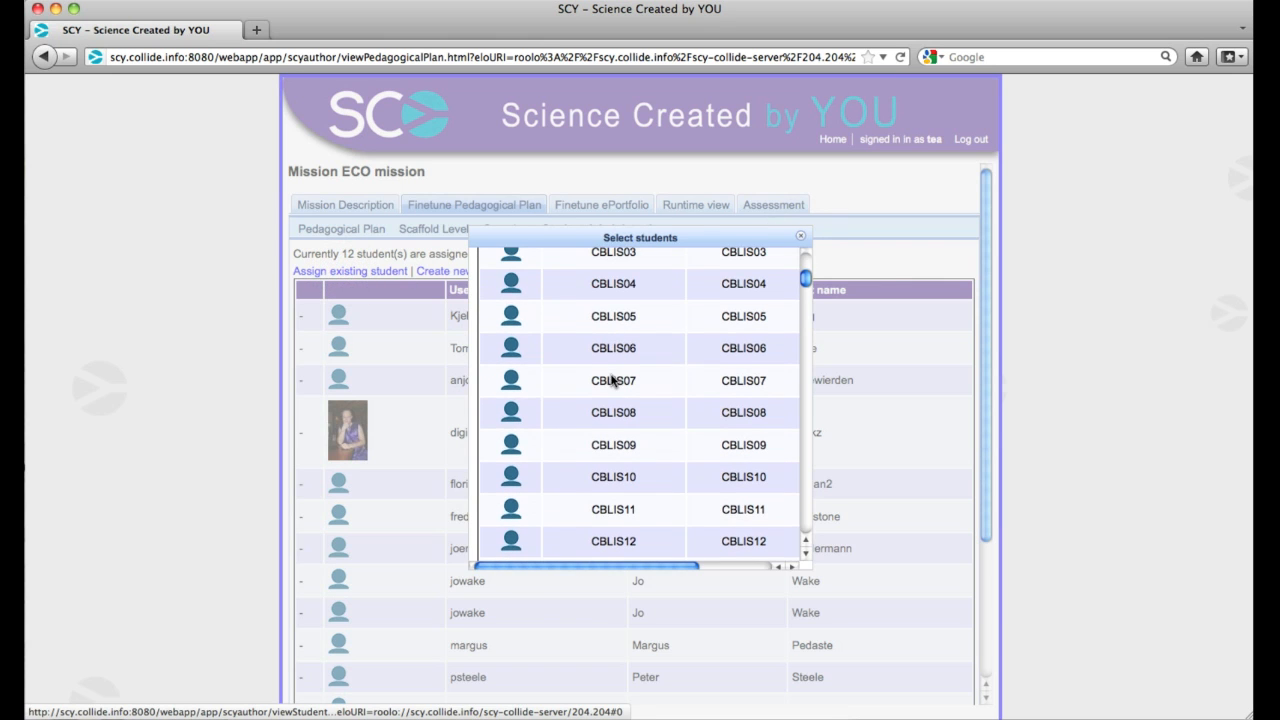
{"action": "scroll", "coordinate": [620, 310], "scroll_direction": "down", "scroll_amount": 4}
{"action": "scroll", "coordinate": [621, 310], "scroll_direction": "up", "scroll_amount": 5}
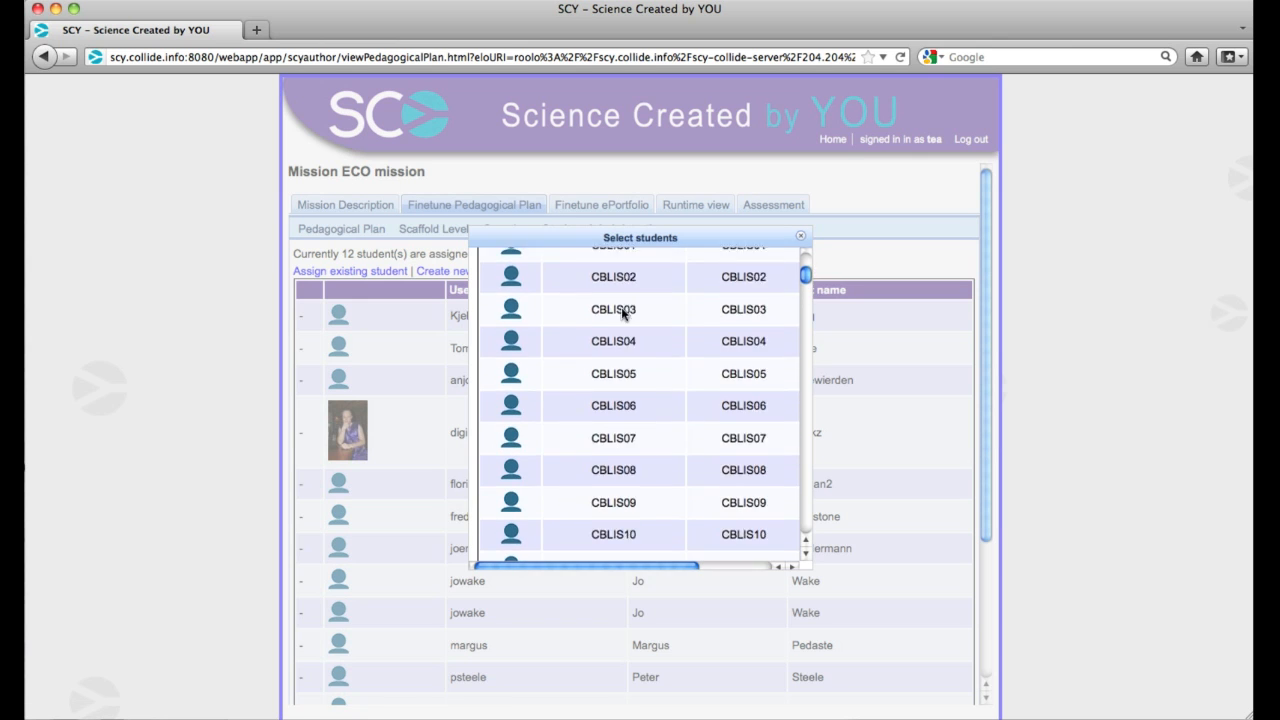
{"action": "scroll", "coordinate": [640, 305], "scroll_direction": "up", "scroll_amount": 5}
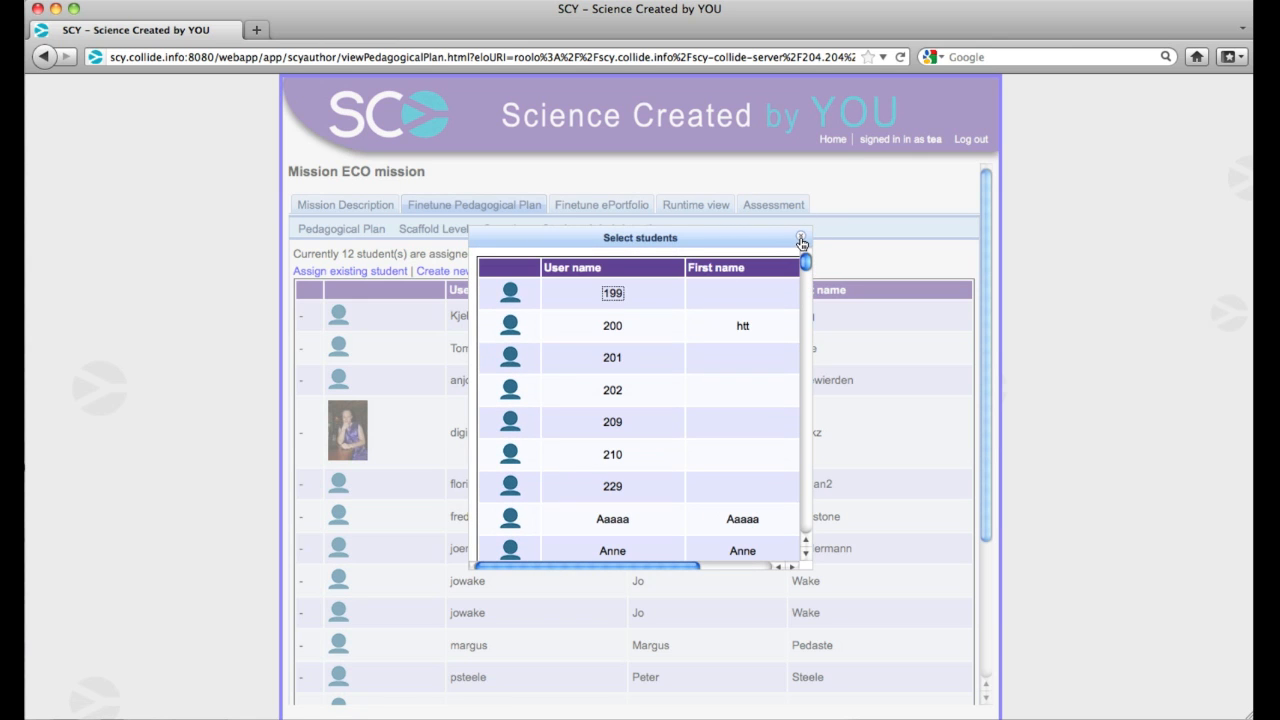
{"action": "left_click", "coordinate": [800, 236]}
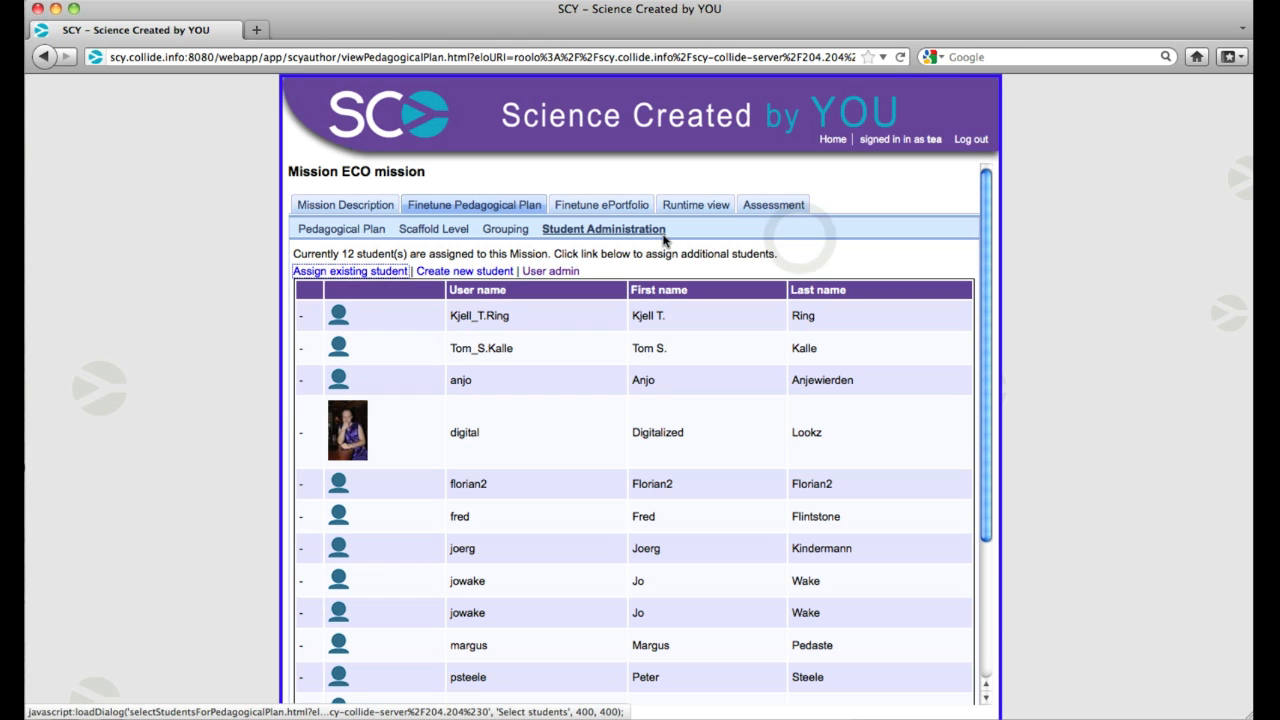
Review the ePortfolio settings for learning goals, ELO reflection, mission reflection, ELO assessment and mission assessment
{"action": "left_click", "coordinate": [625, 212]}
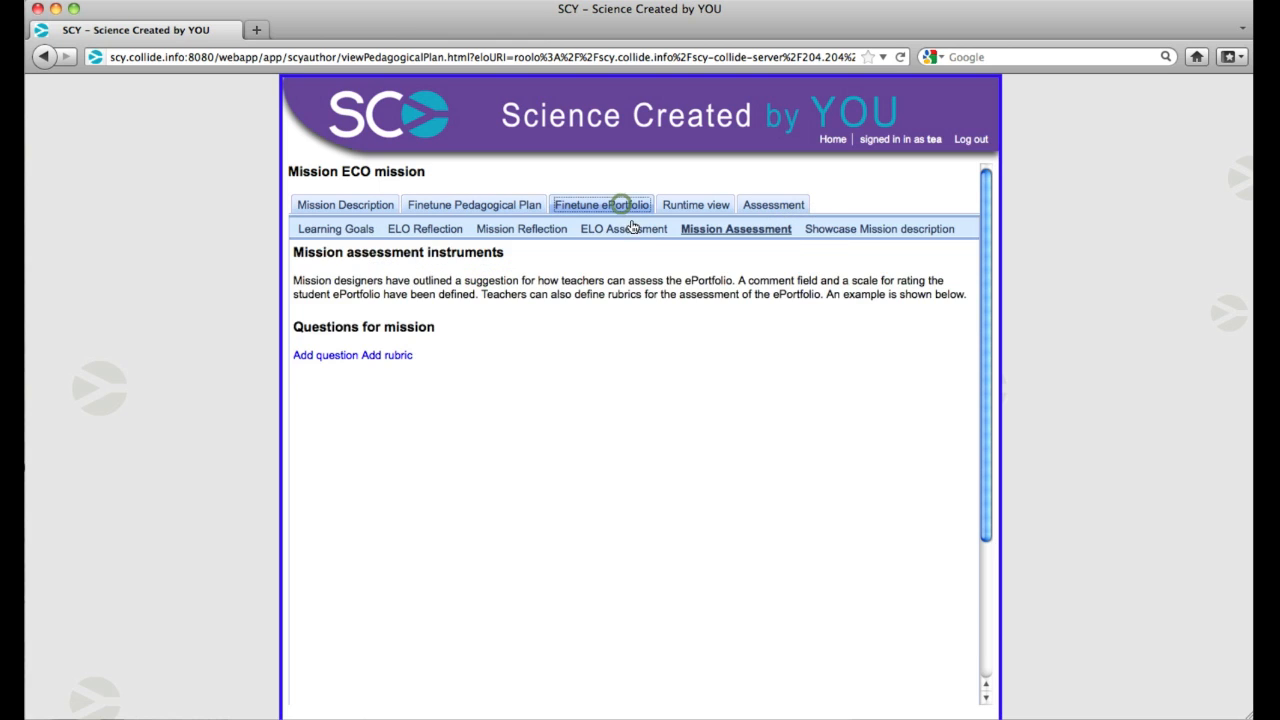
{"action": "left_click", "coordinate": [337, 229]}
{"action": "left_click", "coordinate": [437, 237]}
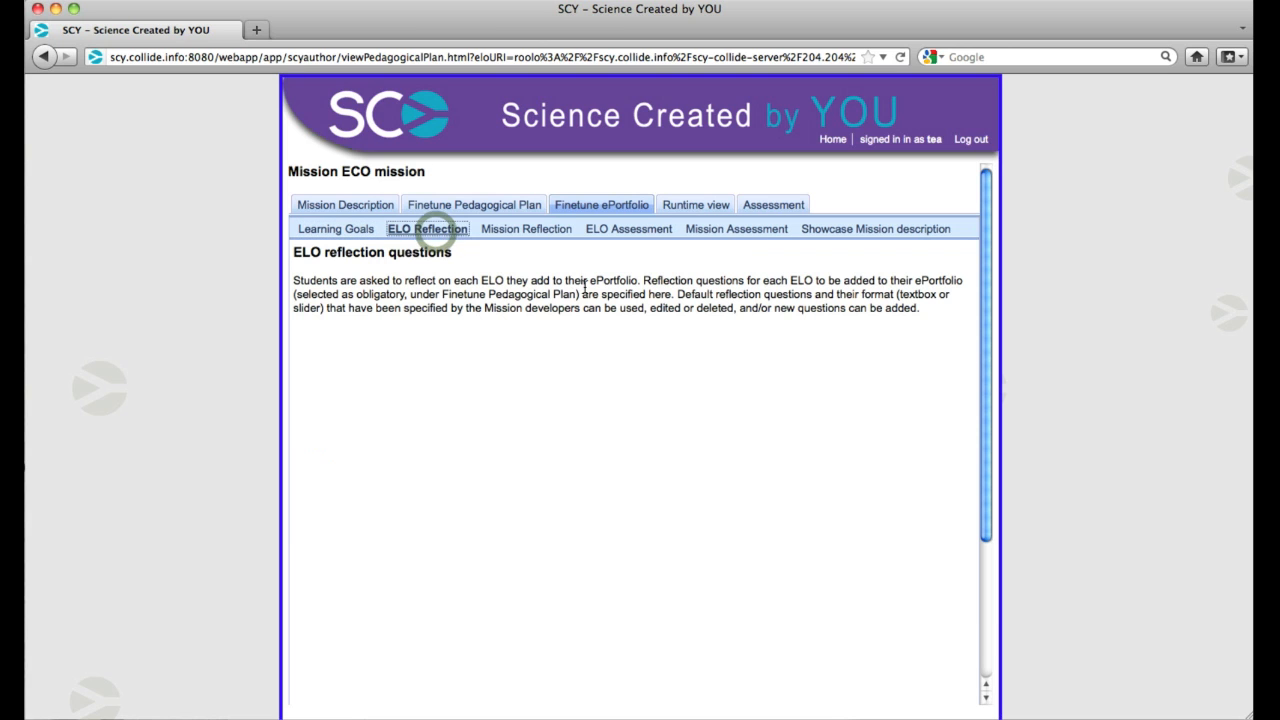
{"action": "left_click", "coordinate": [538, 236]}
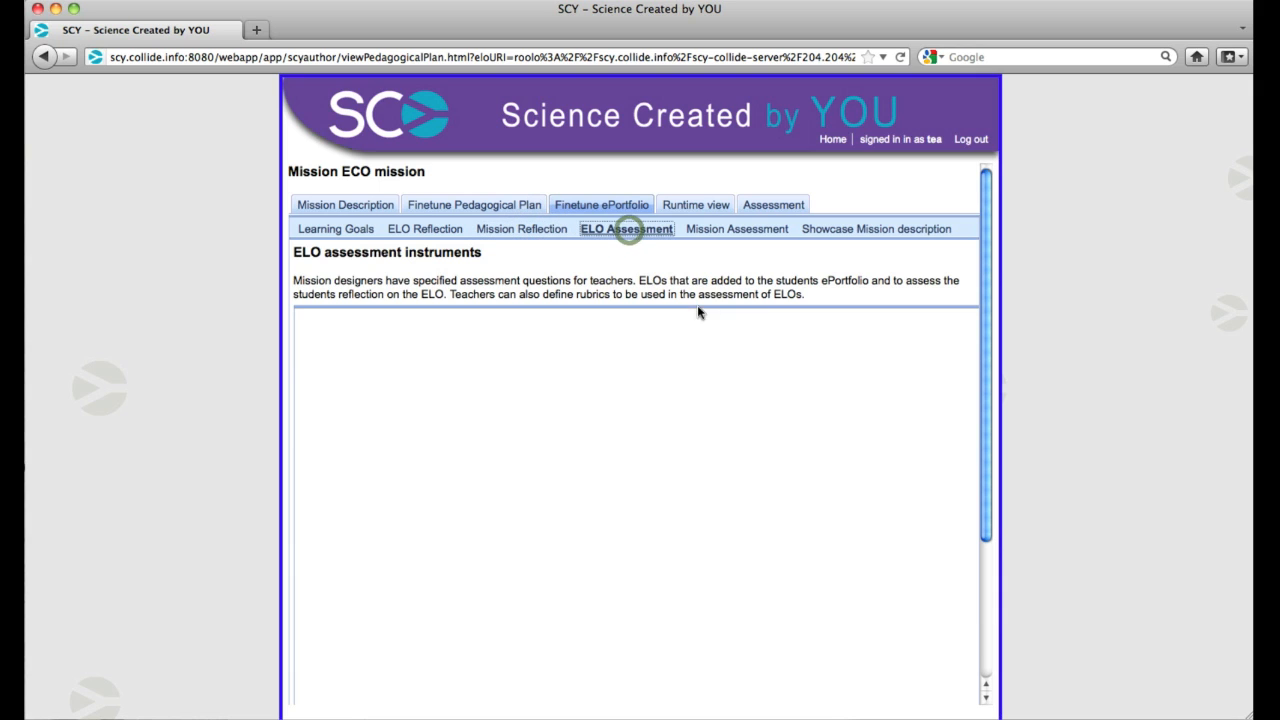
{"action": "left_click", "coordinate": [735, 229]}
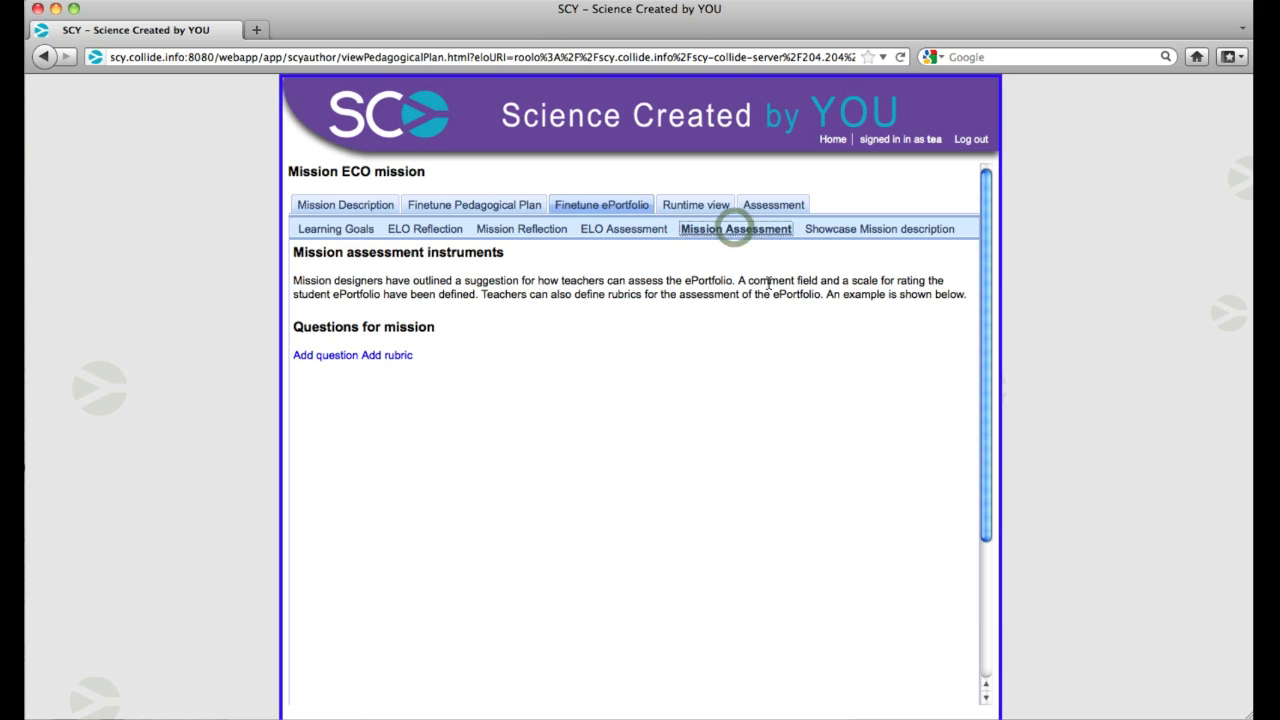
View the showcase mission description, and set the learning goals to have the student choose the achievement criteria for a goal
{"action": "left_click", "coordinate": [852, 230]}
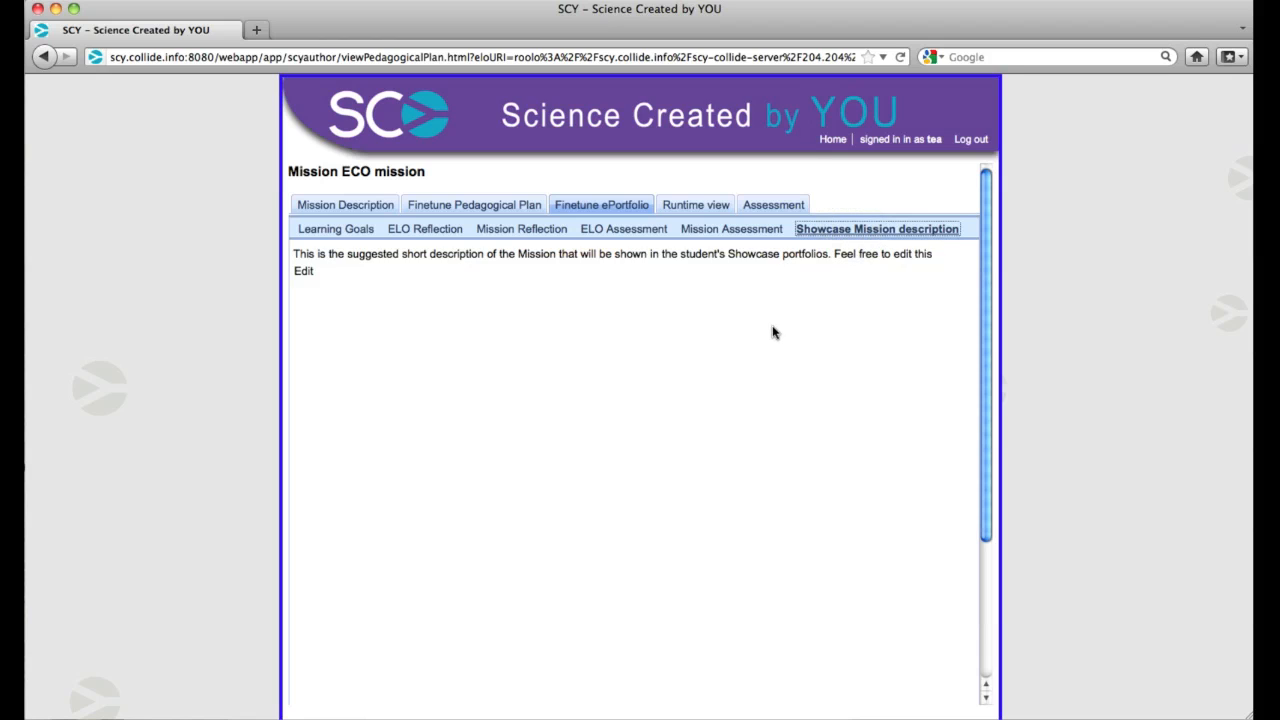
{"action": "left_click", "coordinate": [337, 231]}
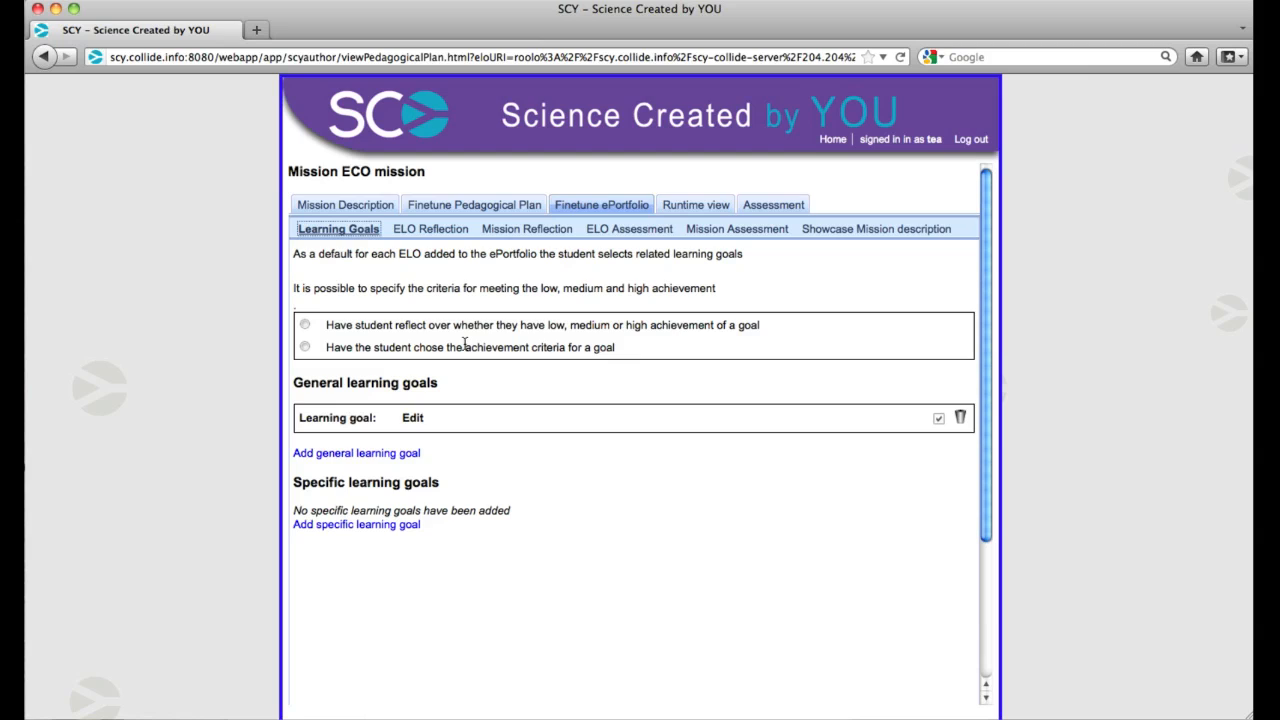
{"action": "left_click", "coordinate": [305, 326]}
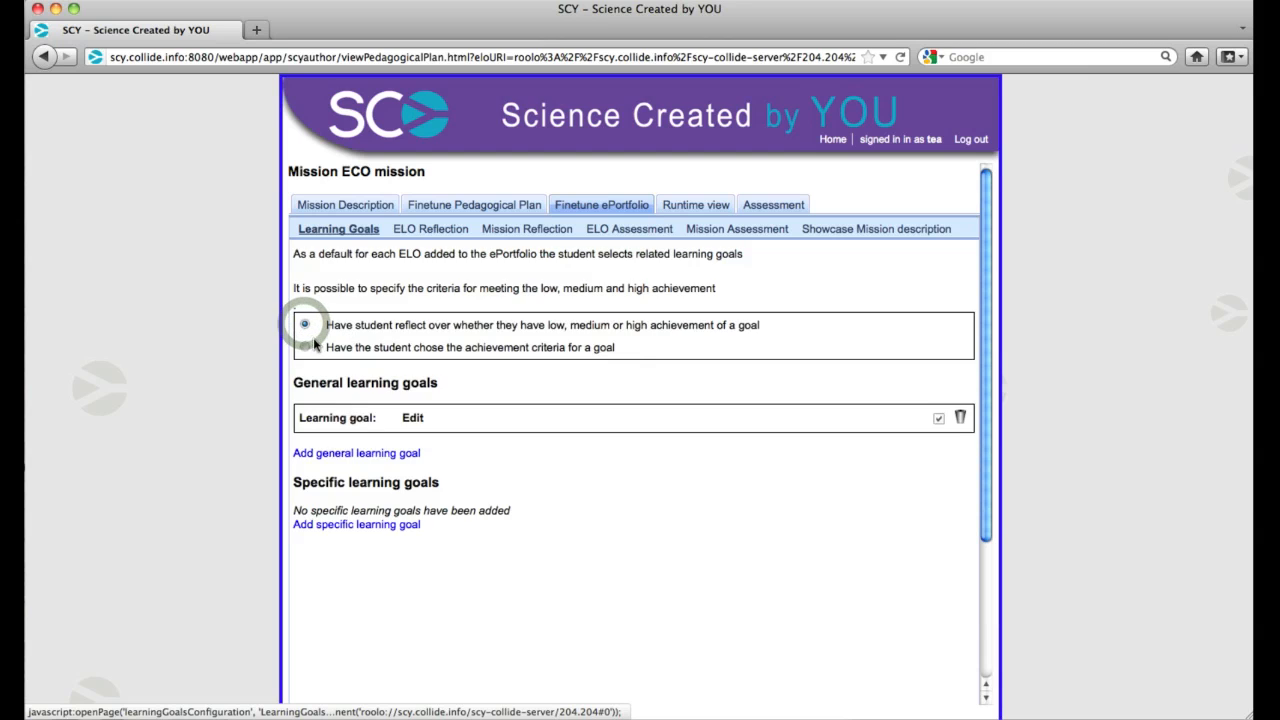
{"action": "left_click", "coordinate": [304, 348]}
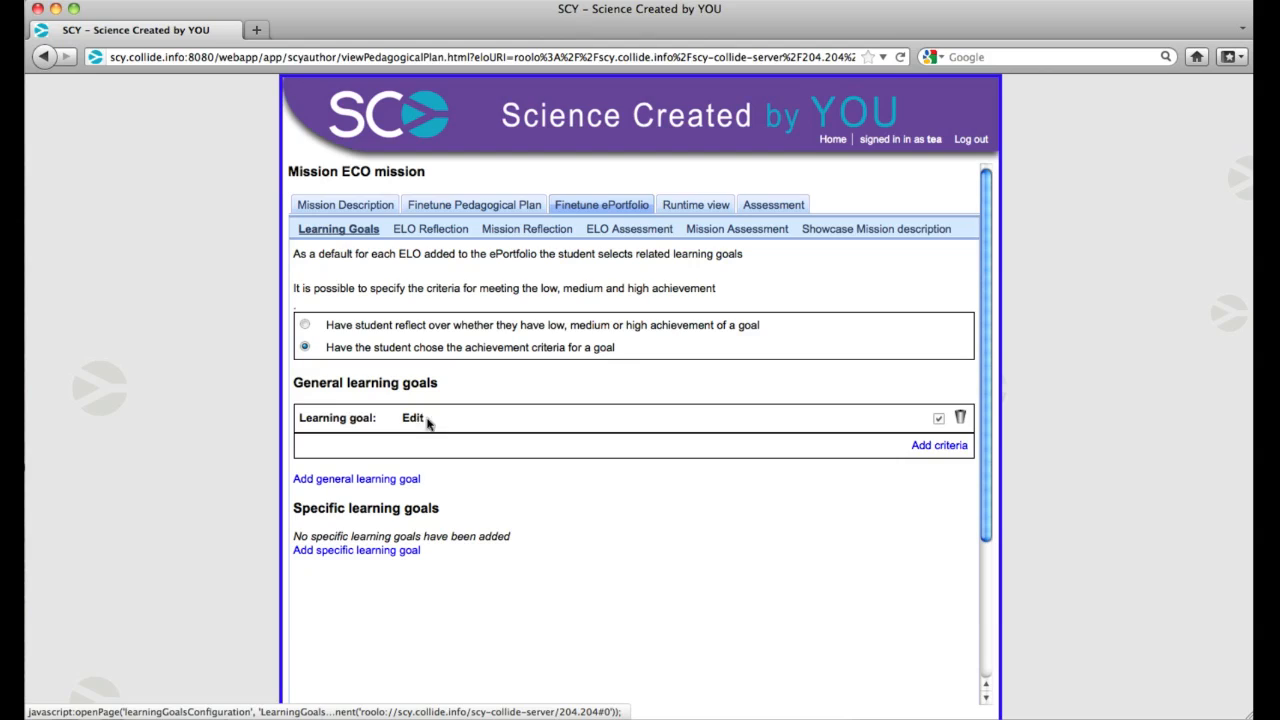
Add a general learning goal to the mission, and open and close its text for editing without entering anything
{"action": "left_click", "coordinate": [447, 392]}
{"action": "left_click", "coordinate": [398, 480]}
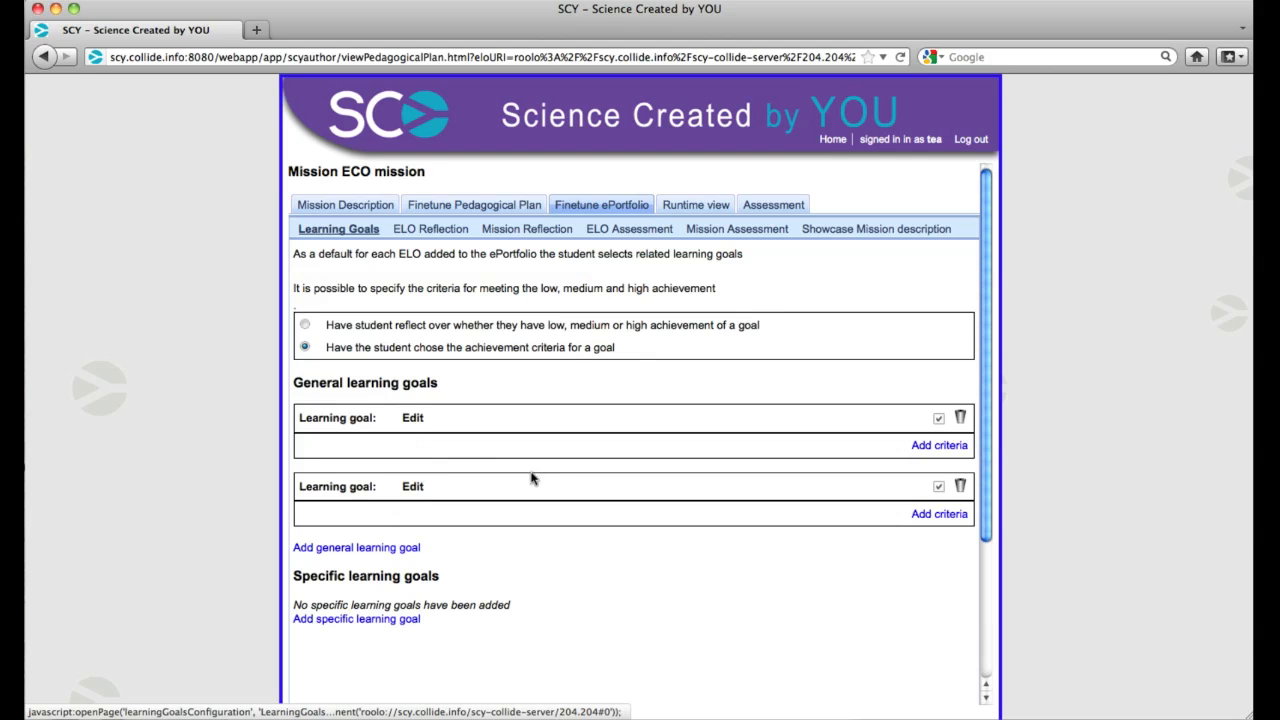
{"action": "left_click", "coordinate": [424, 487]}
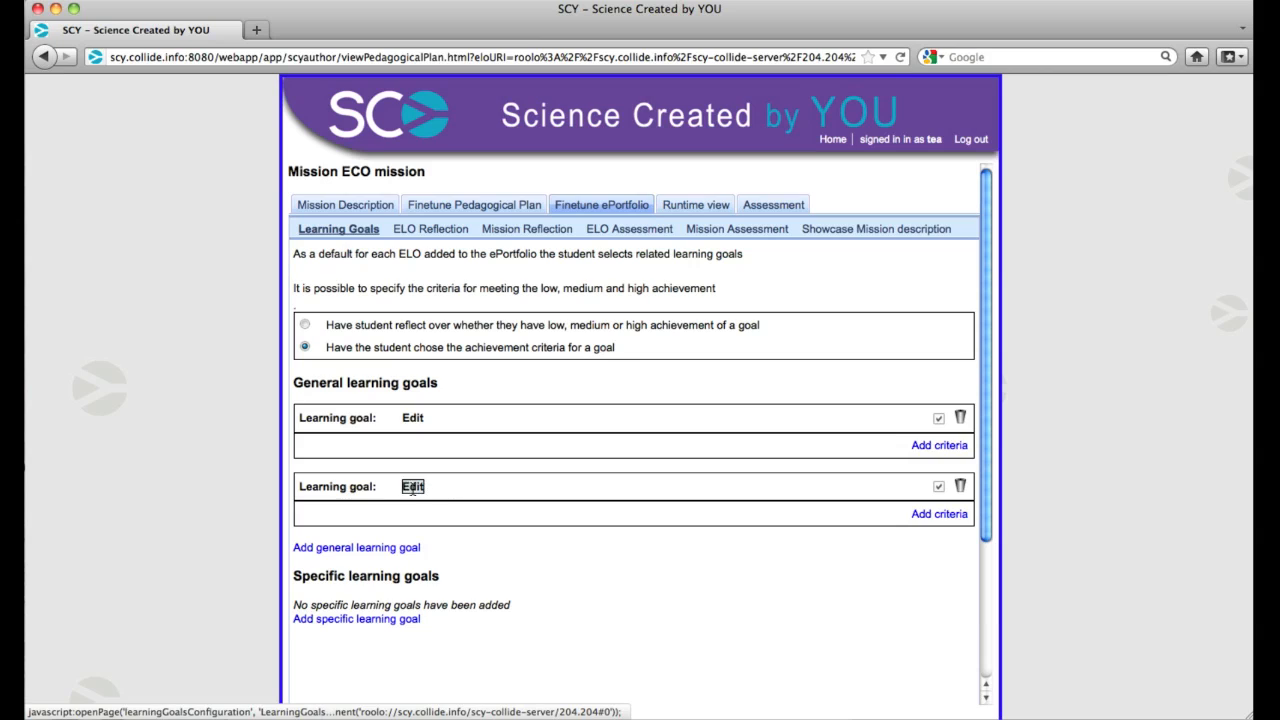
{"action": "left_click", "coordinate": [547, 397]}
Have students reflect over low, medium or high achievement of a goal, and add another general learning goal with its default text
{"action": "left_click", "coordinate": [304, 325]}
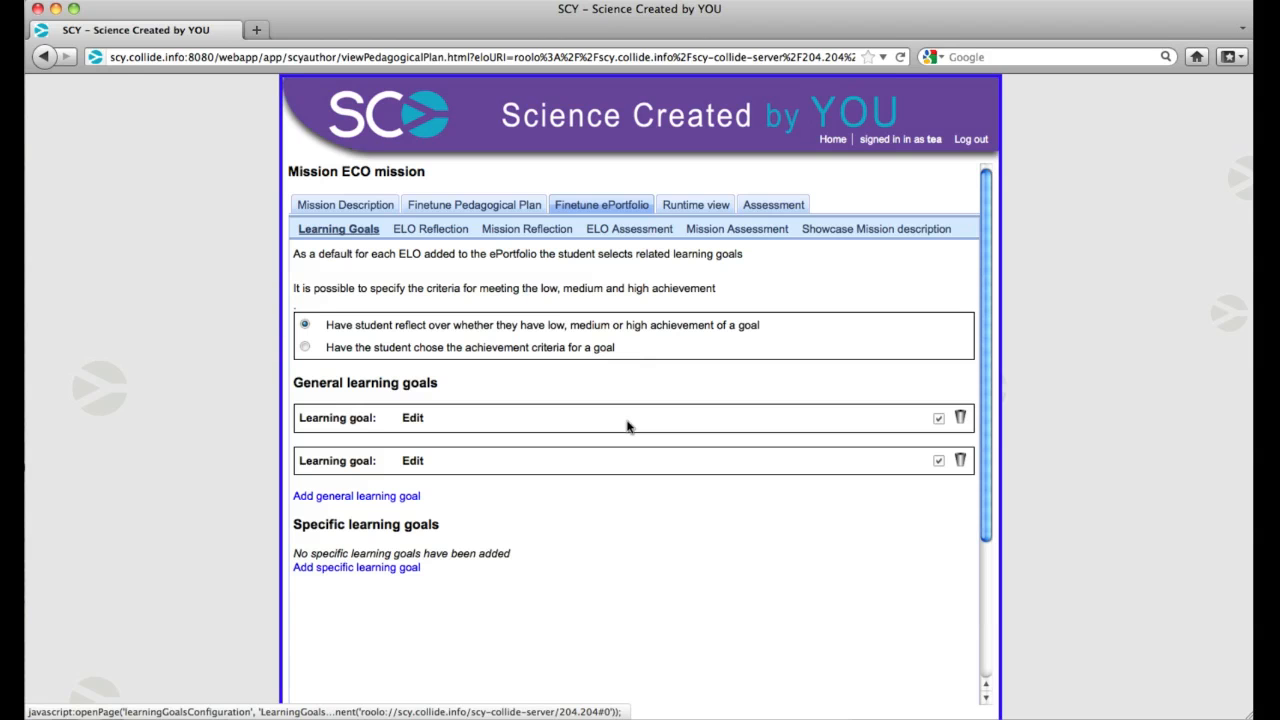
{"action": "left_click", "coordinate": [377, 495]}
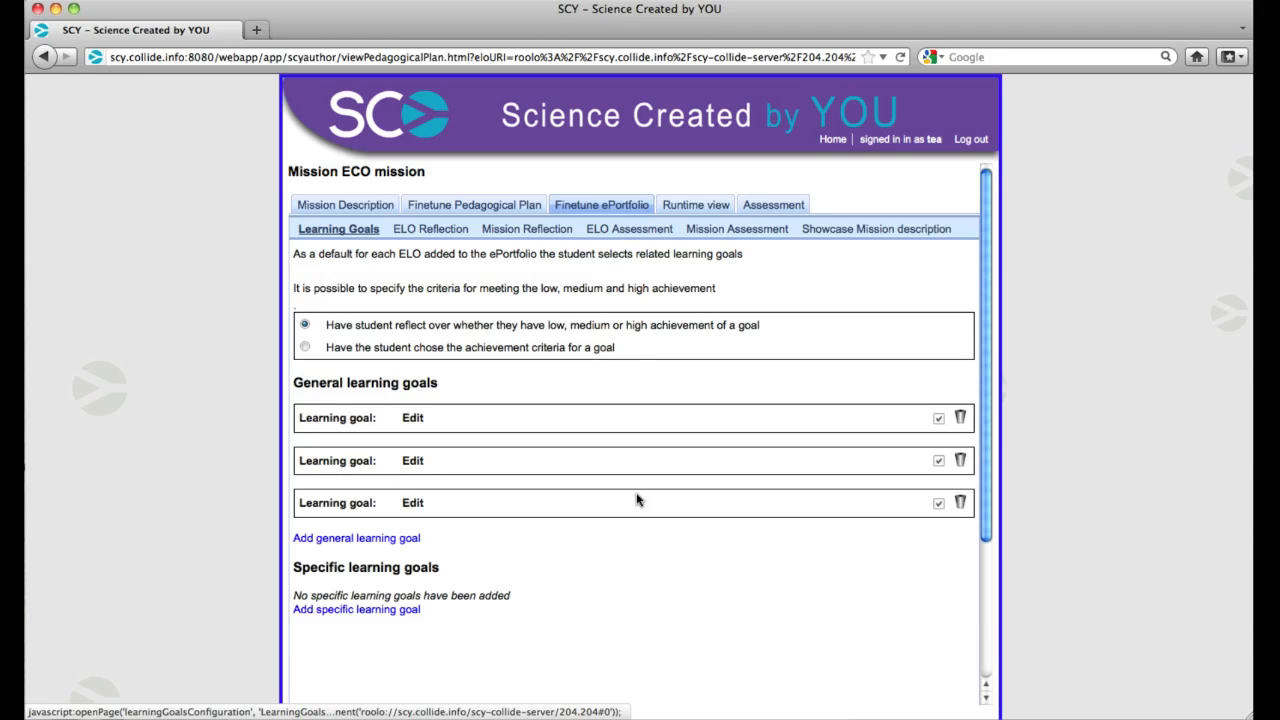
{"action": "left_click", "coordinate": [413, 503]}
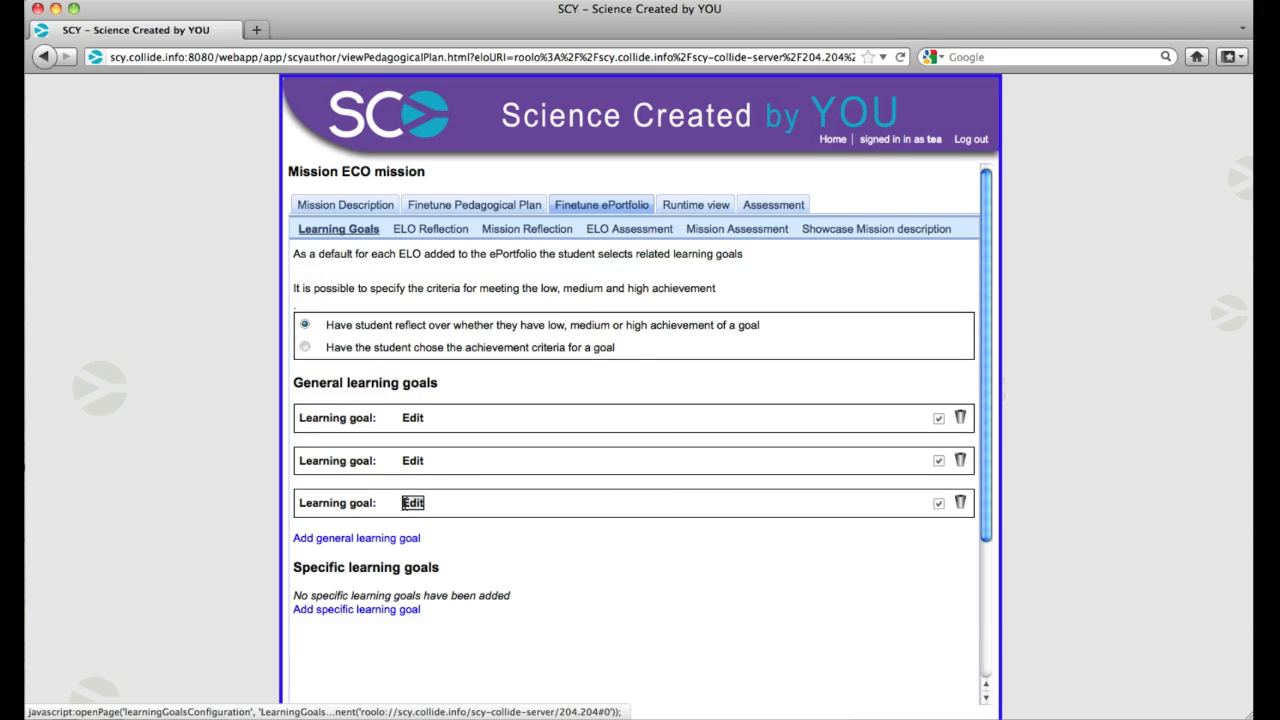
{"action": "left_click", "coordinate": [413, 503]}
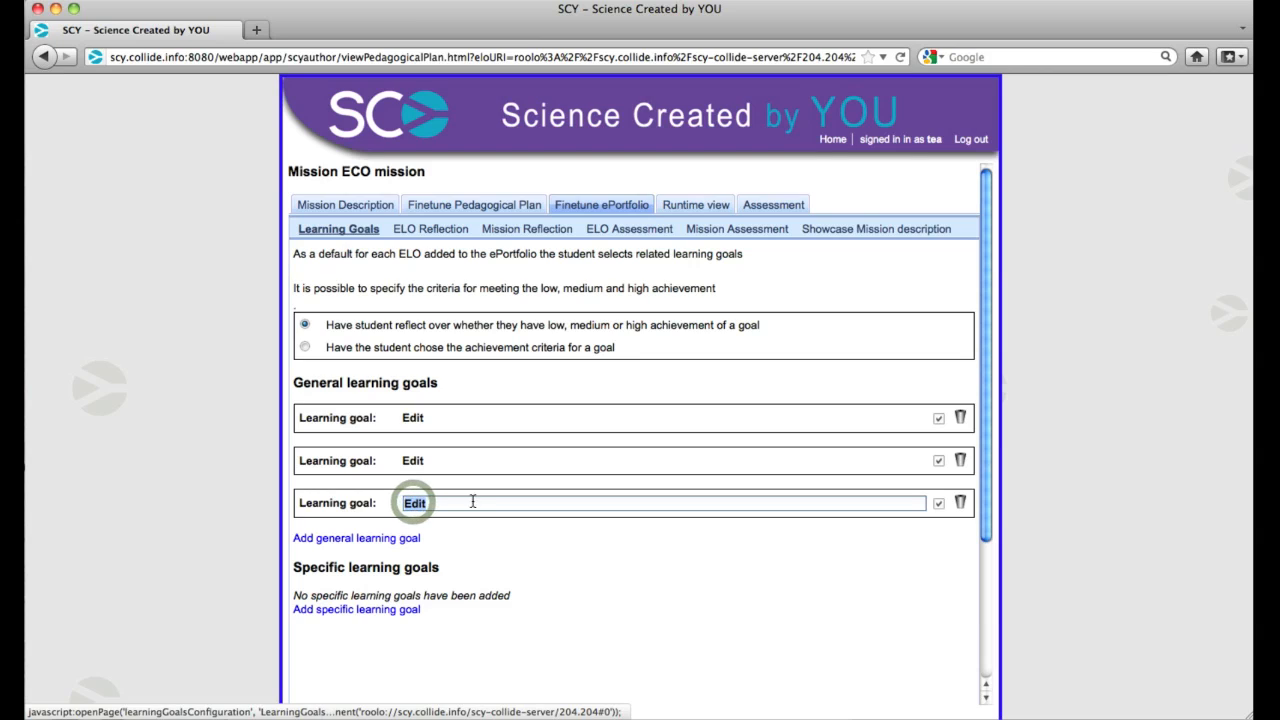
{"action": "left_click", "coordinate": [514, 534]}
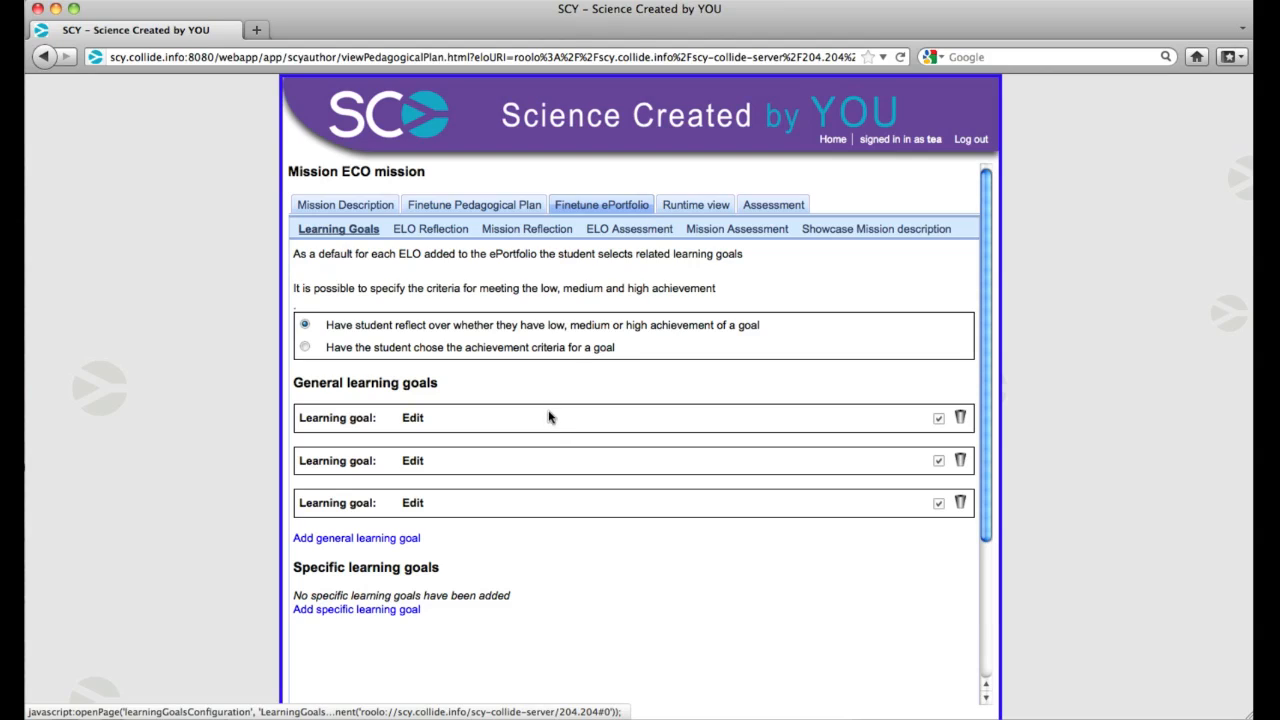
Review the ELO reflection questions page and check the student administration list in the pedagogical plan
{"action": "left_click", "coordinate": [436, 234]}
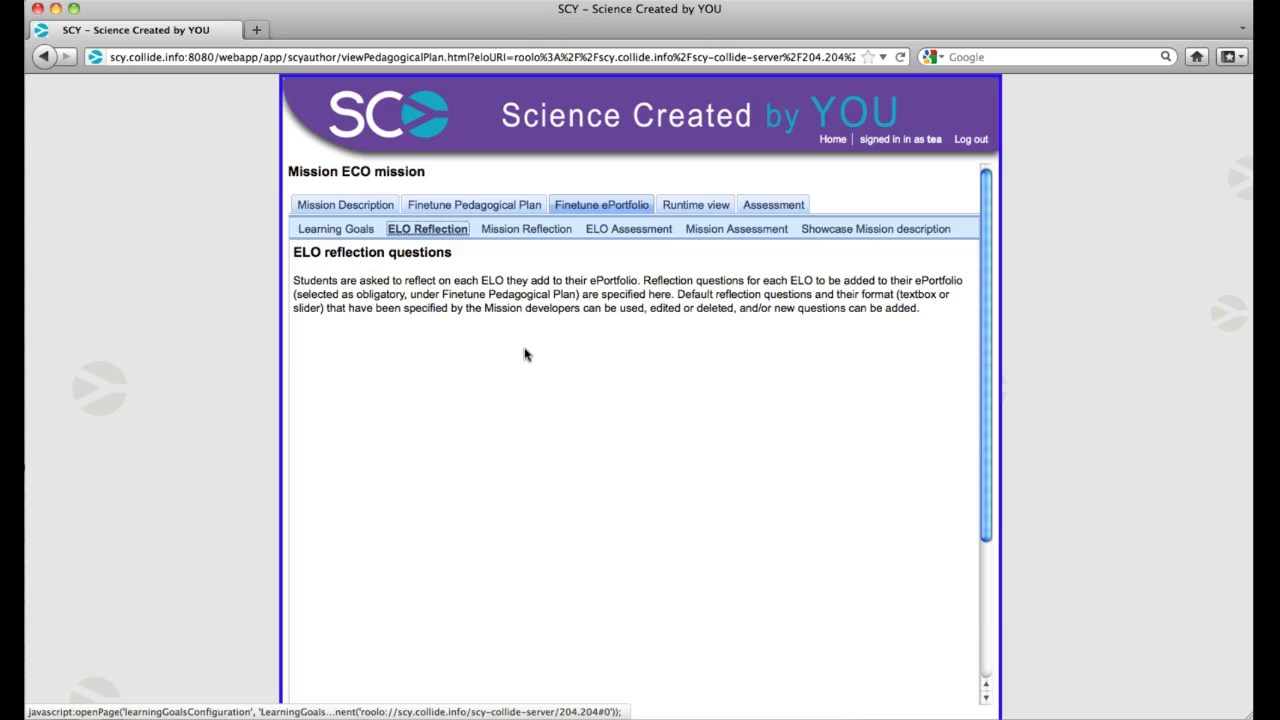
{"action": "scroll", "coordinate": [525, 354], "scroll_direction": "down", "scroll_amount": 1}
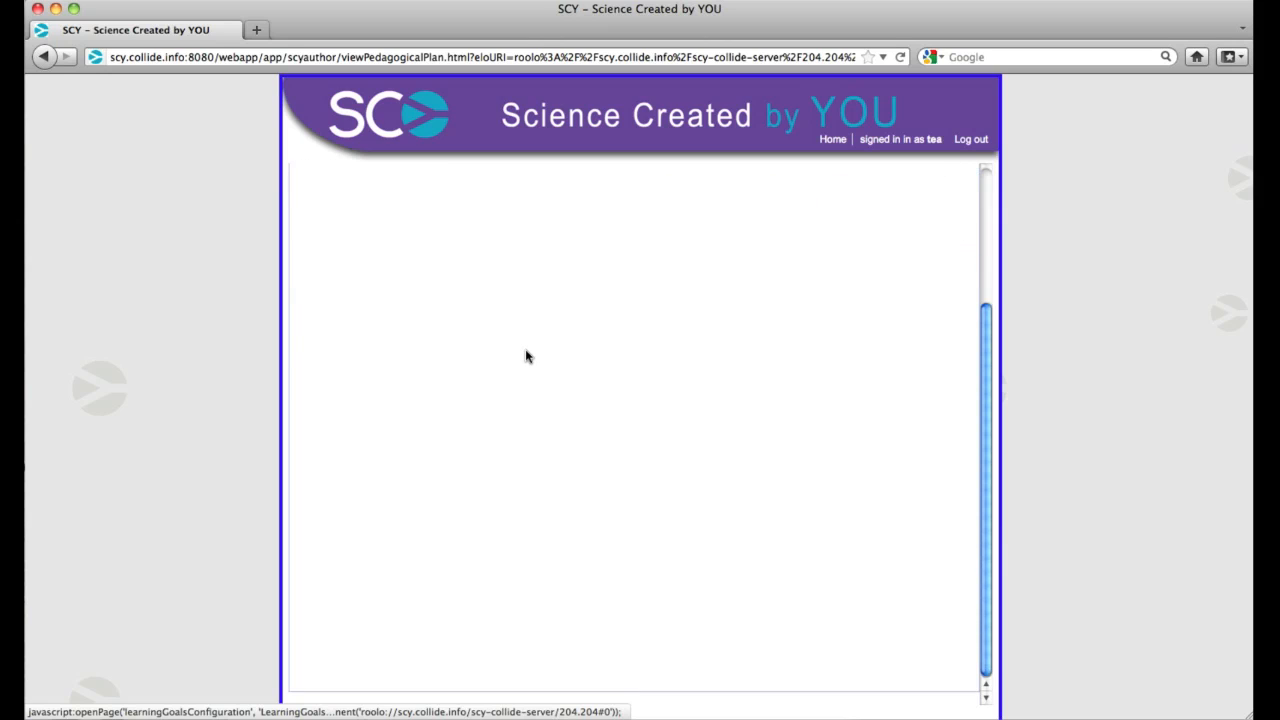
{"action": "scroll", "coordinate": [526, 356], "scroll_direction": "up", "scroll_amount": 1}
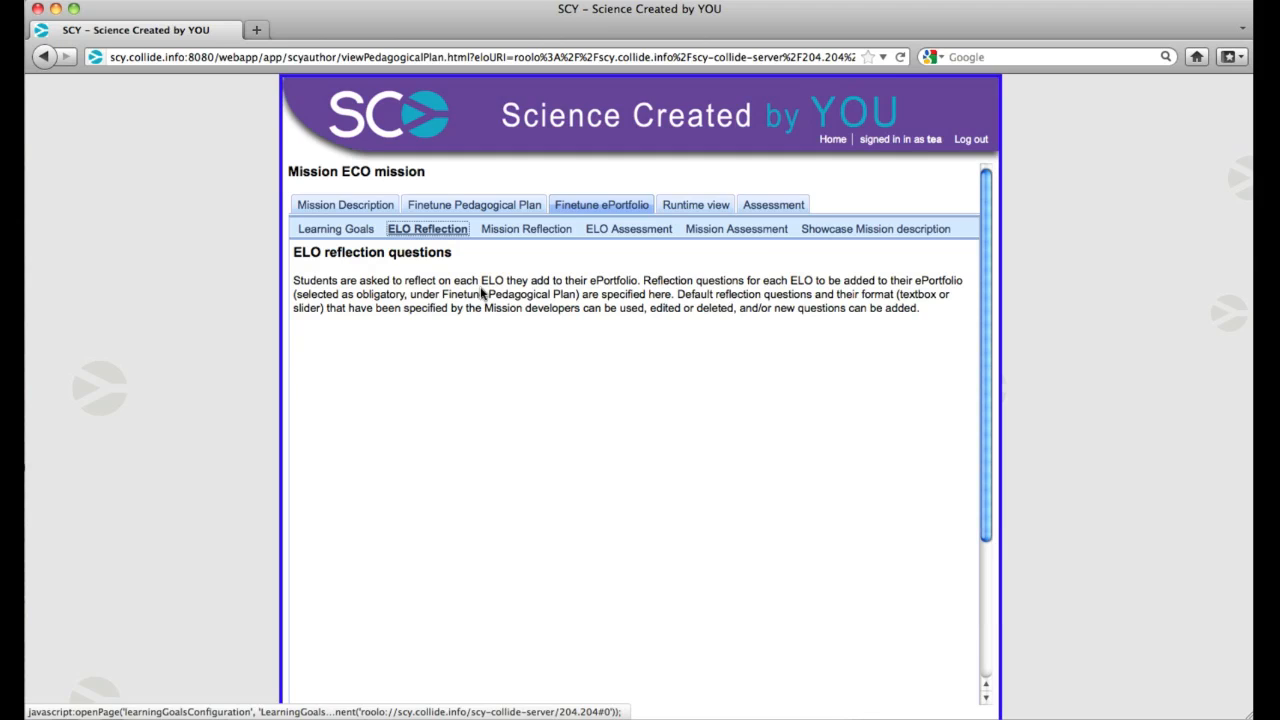
{"action": "left_click", "coordinate": [476, 206]}
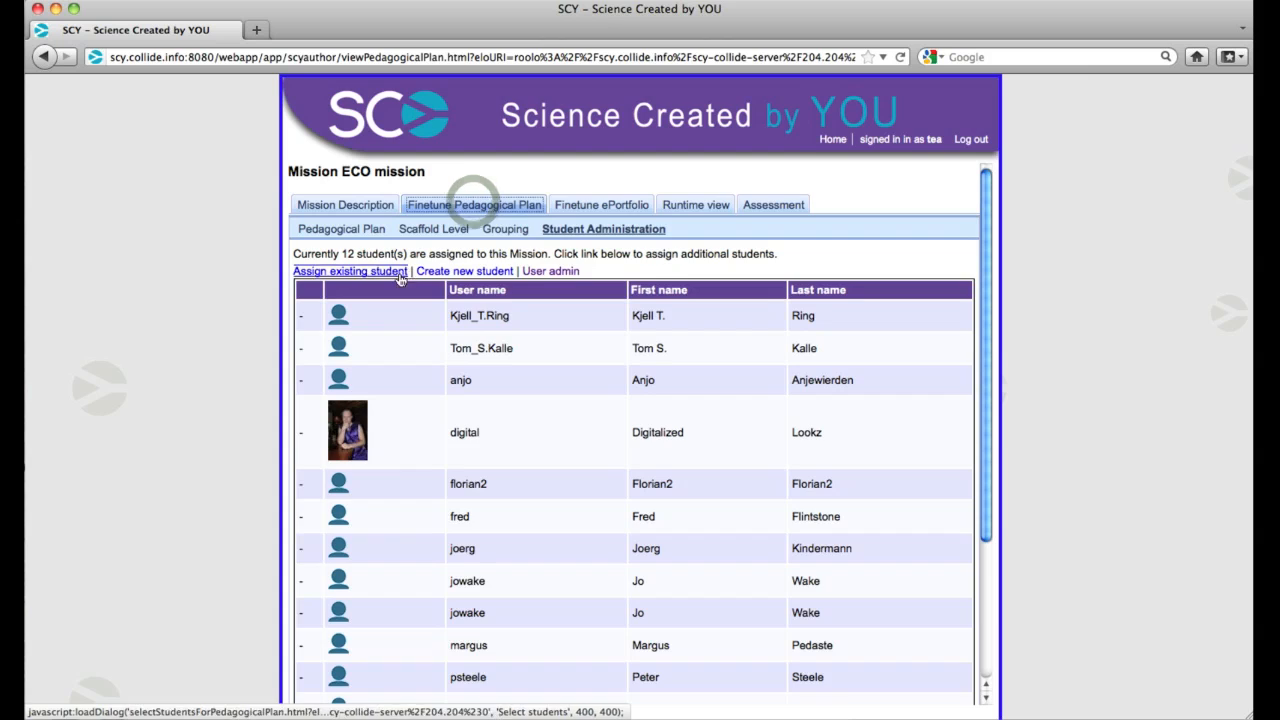
Add a mission reflection question that uses slider input, and open its title and question text for editing
{"action": "left_click", "coordinate": [566, 207]}
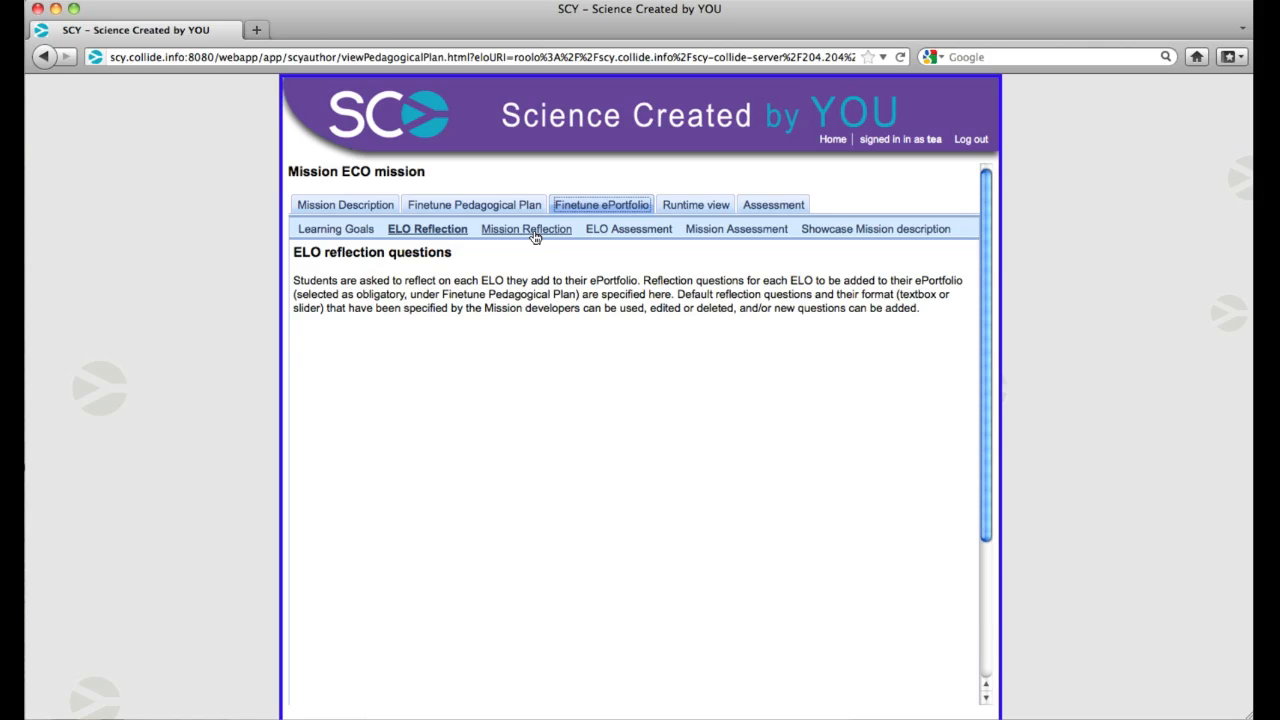
{"action": "left_click", "coordinate": [533, 229]}
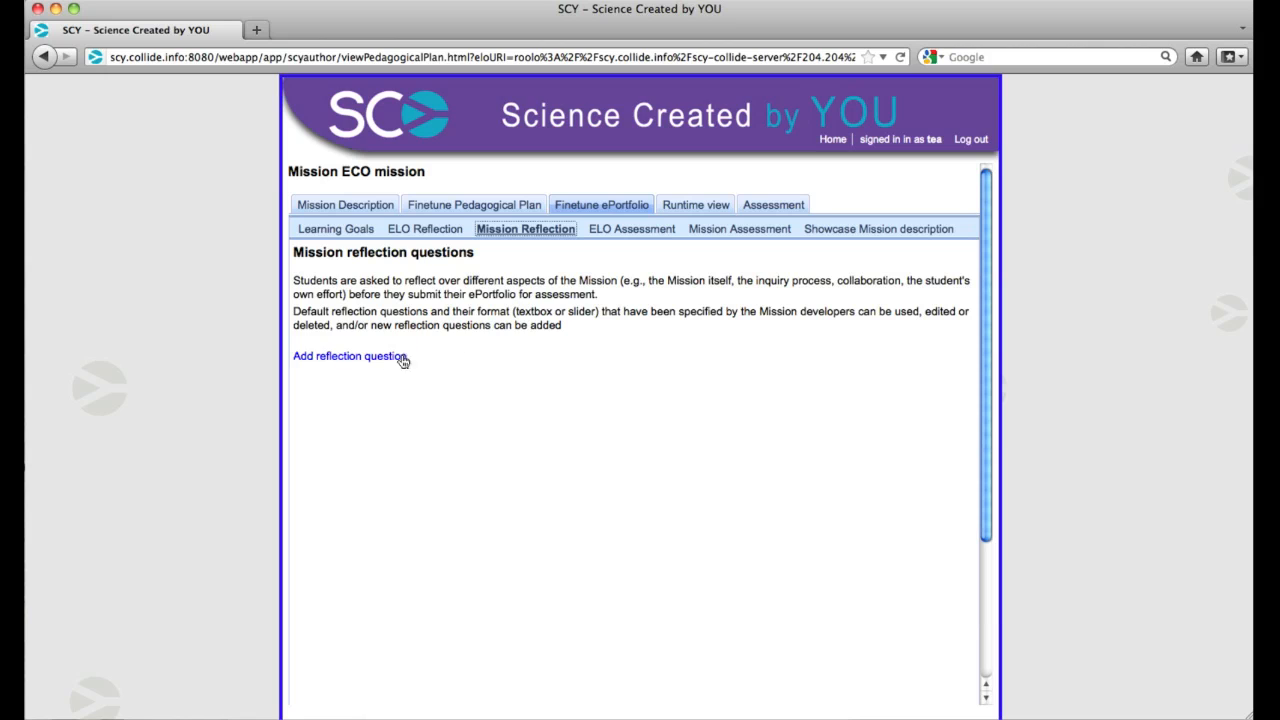
{"action": "left_click", "coordinate": [366, 357]}
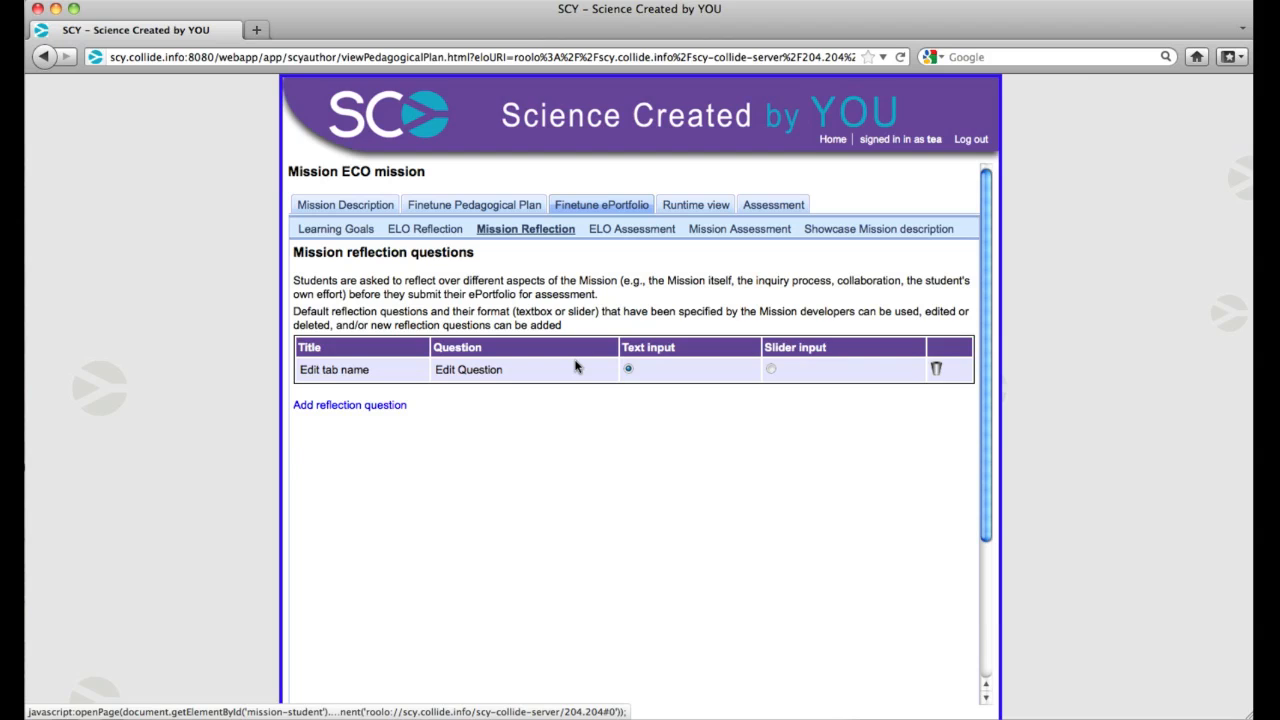
{"action": "left_click", "coordinate": [770, 369]}
{"action": "left_click", "coordinate": [378, 372]}
{"action": "left_click", "coordinate": [470, 372]}
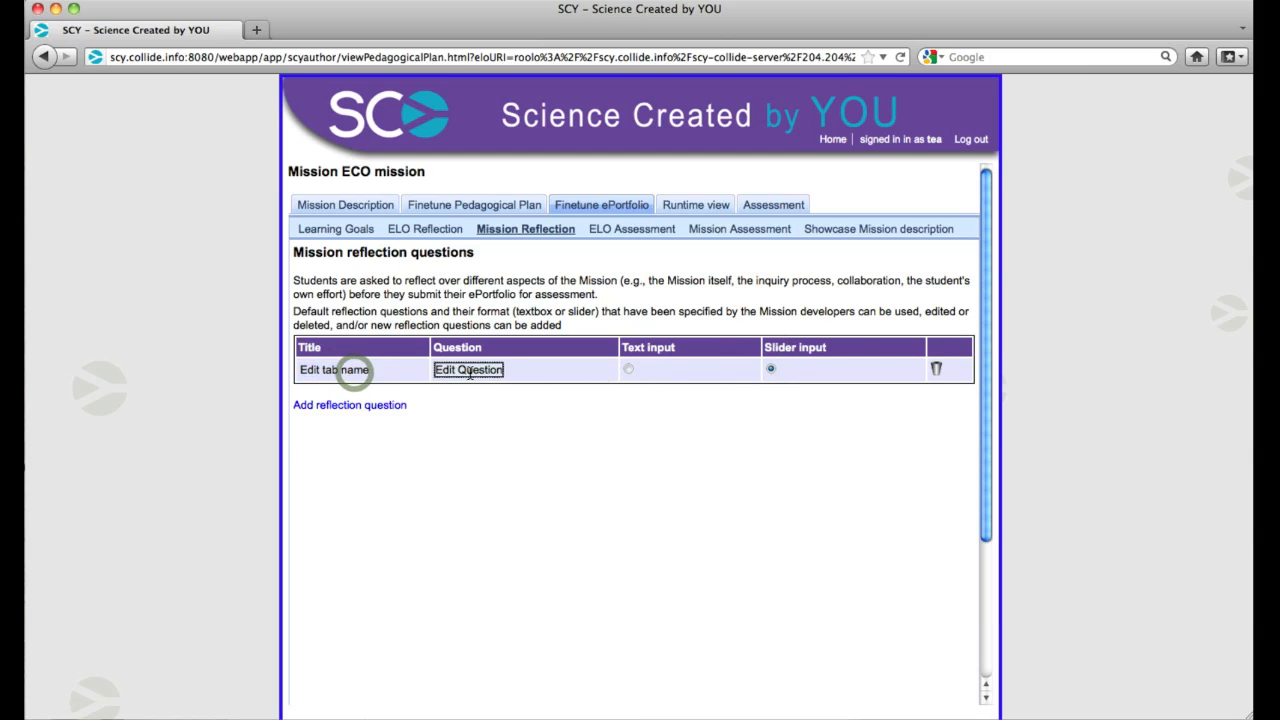
Try to delete the new mission reflection question
{"action": "left_click", "coordinate": [944, 369]}
{"action": "left_click", "coordinate": [937, 370]}
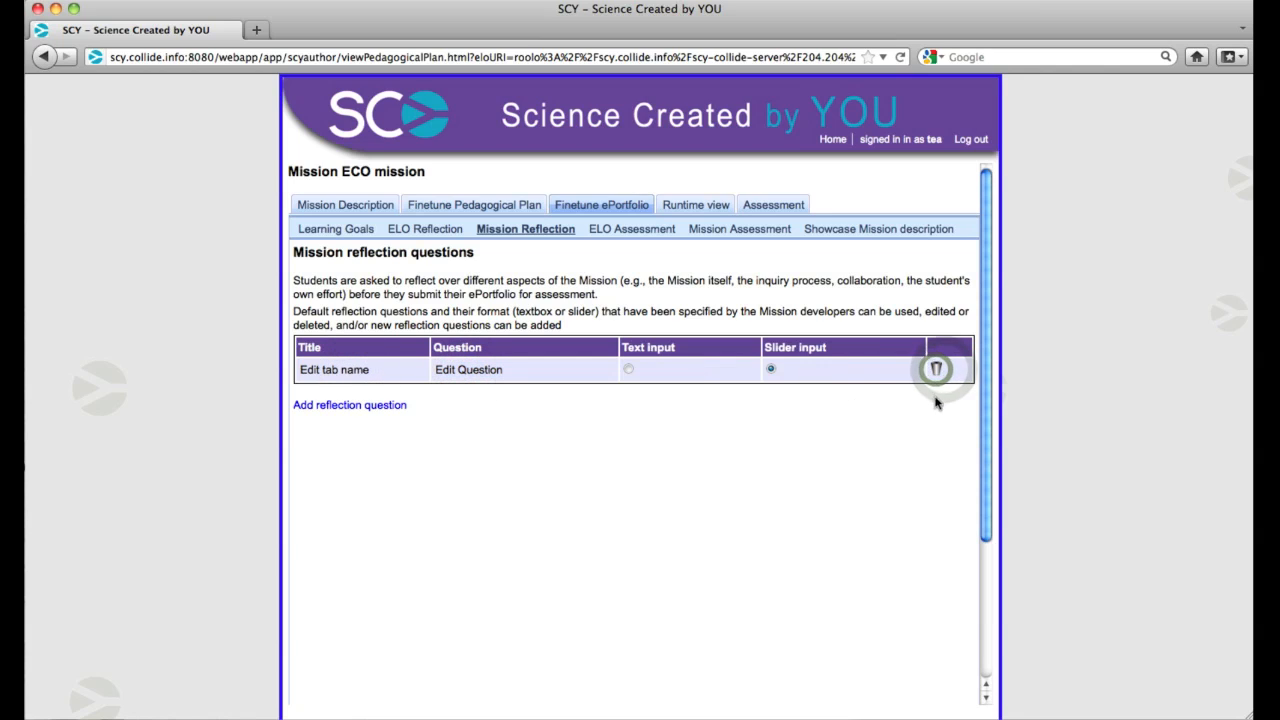
{"action": "left_click", "coordinate": [936, 369]}
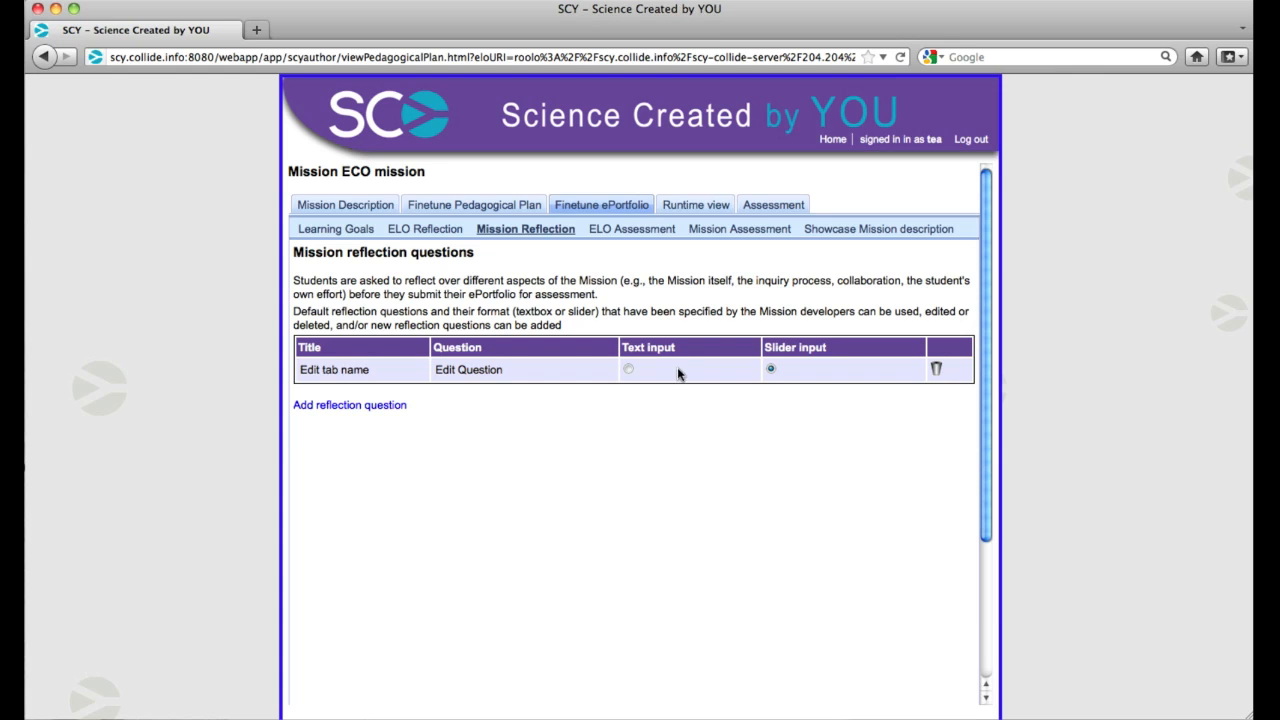
Review the ePortfolio's ELO assessment and mission assessment instruments
{"action": "left_click", "coordinate": [639, 232]}
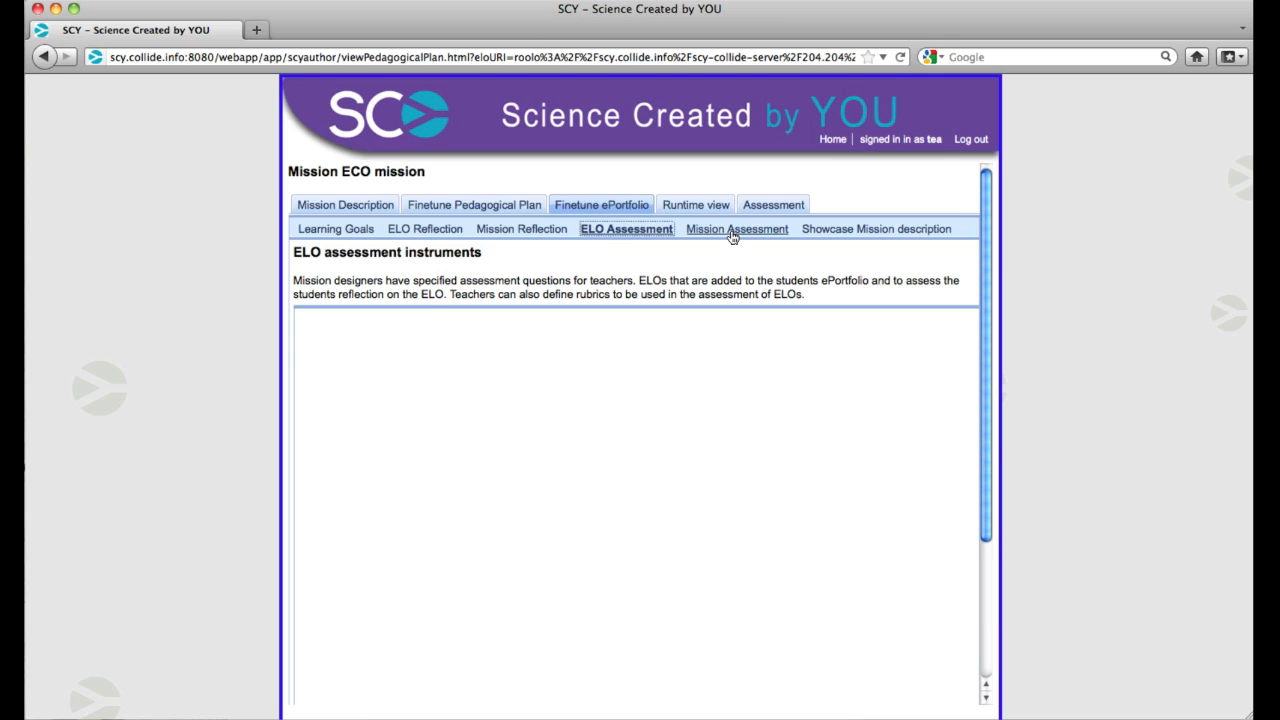
{"action": "left_click", "coordinate": [733, 236]}
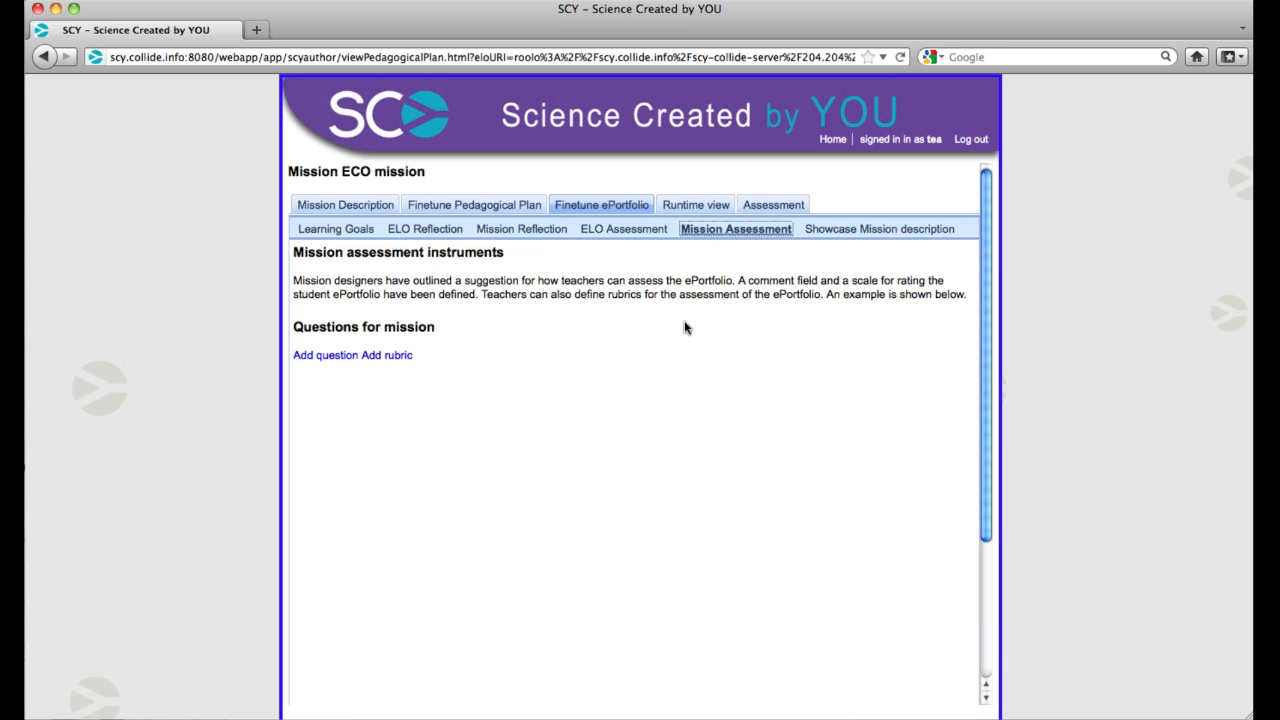
Set the short mission description shown in students' showcase portfolios to "Showcase Mission Description"
{"action": "left_click", "coordinate": [845, 236]}
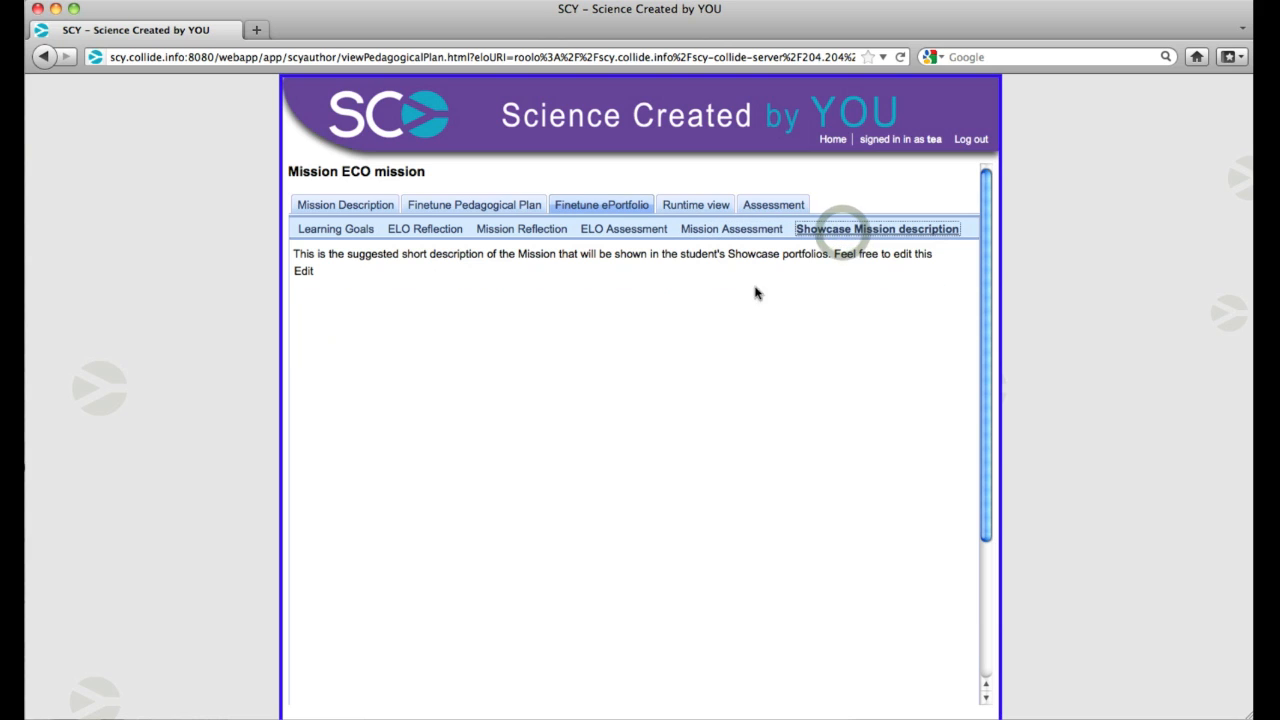
{"action": "left_click", "coordinate": [303, 274]}
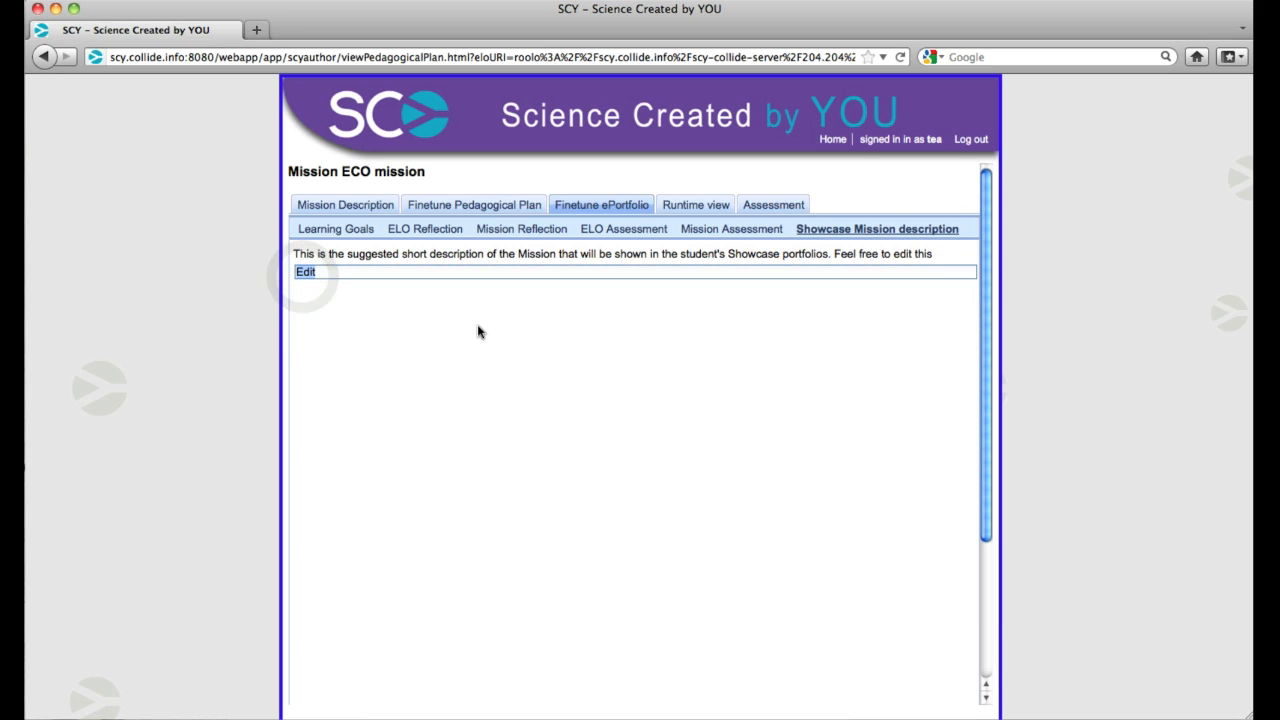
{"action": "type", "text": "Show"}
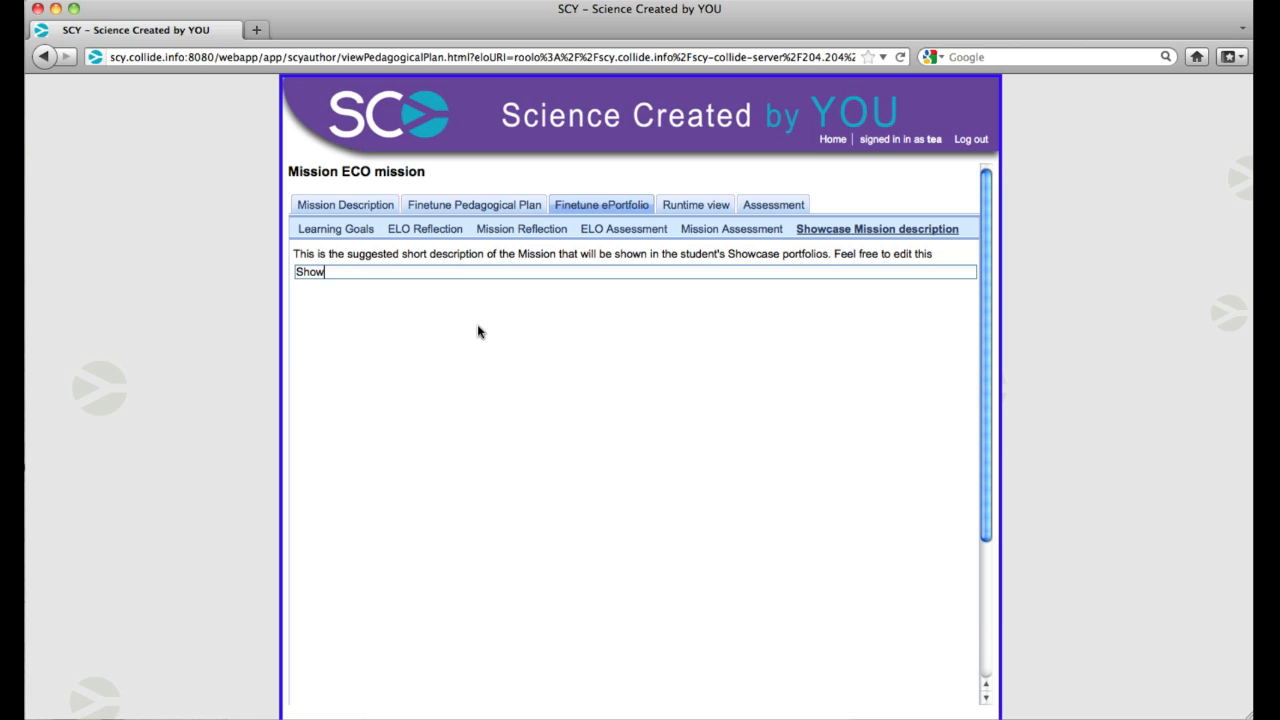
{"action": "type", "text": "case Mission Description"}
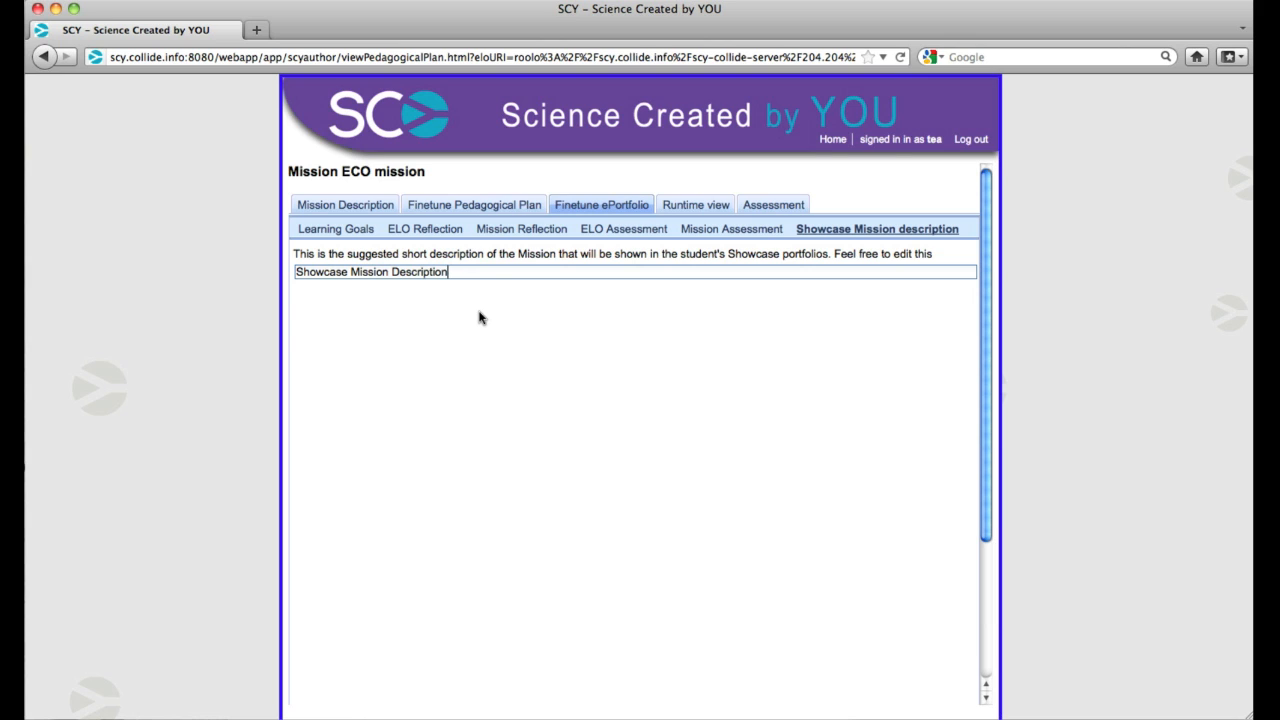
{"action": "left_click", "coordinate": [479, 318]}
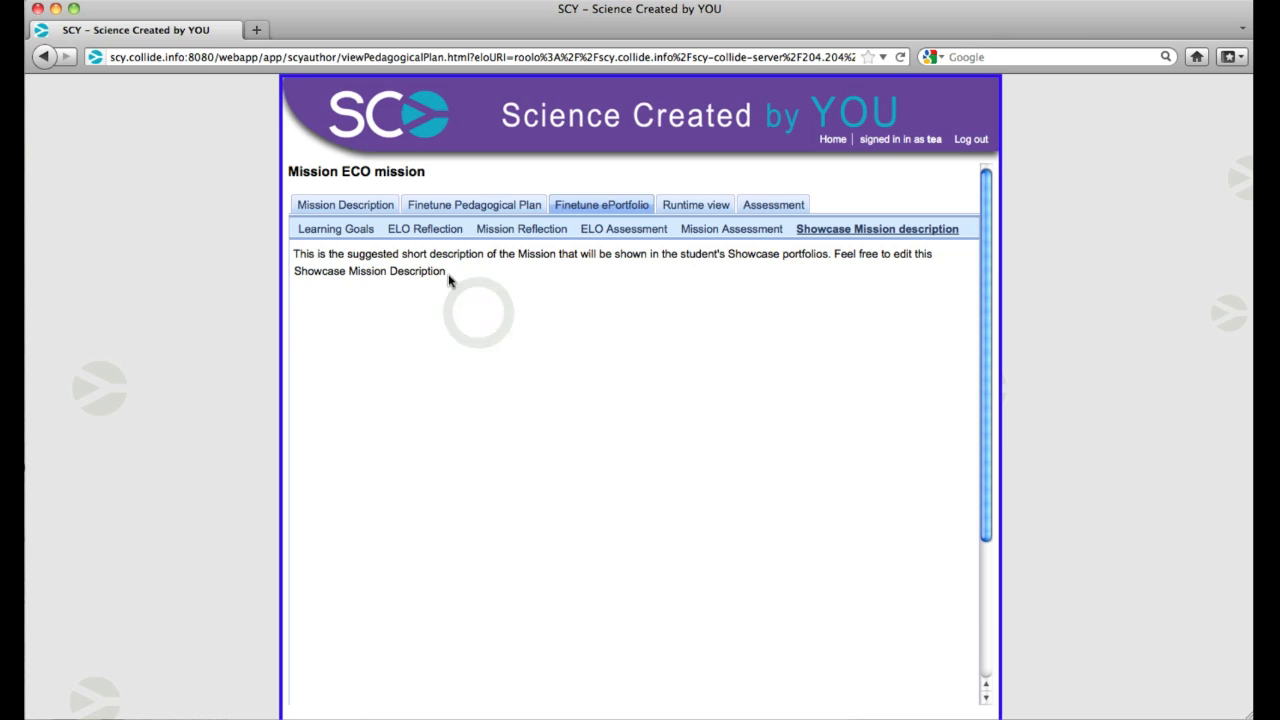
{"action": "left_click", "coordinate": [447, 273]}
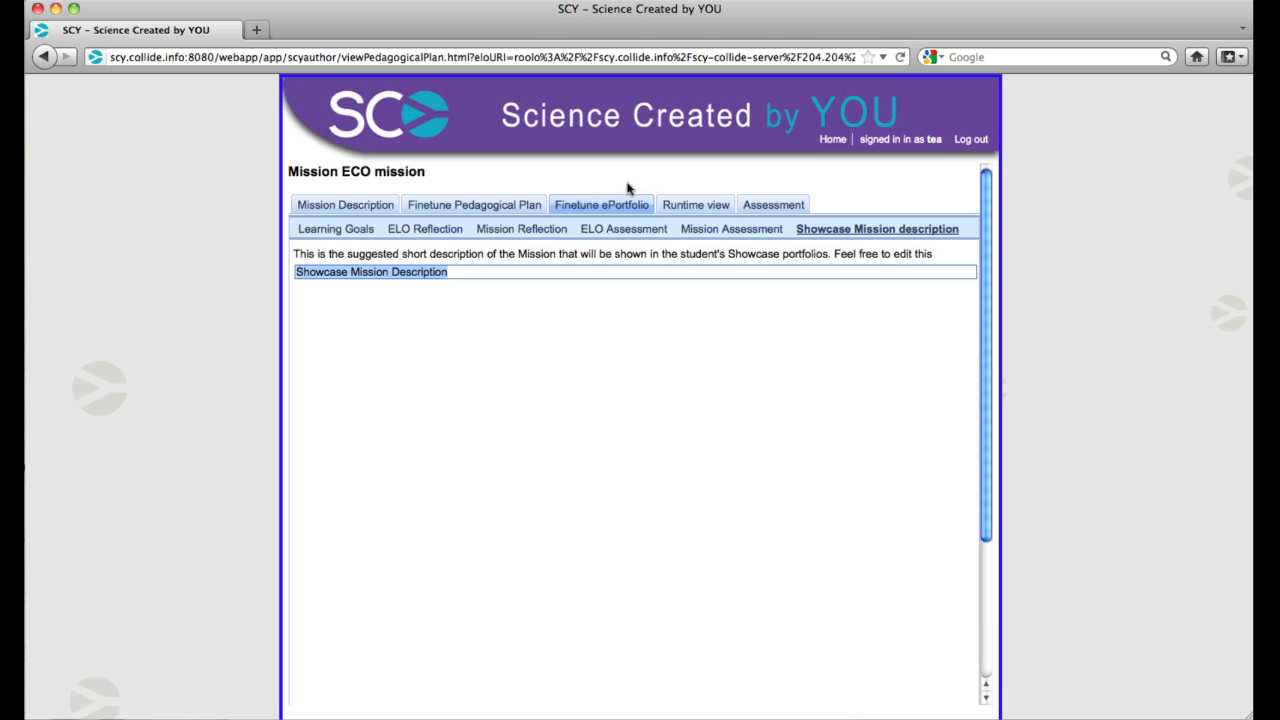
Check the mission's runtime information in both the student view and the learning activity space view
{"action": "left_click", "coordinate": [697, 205]}
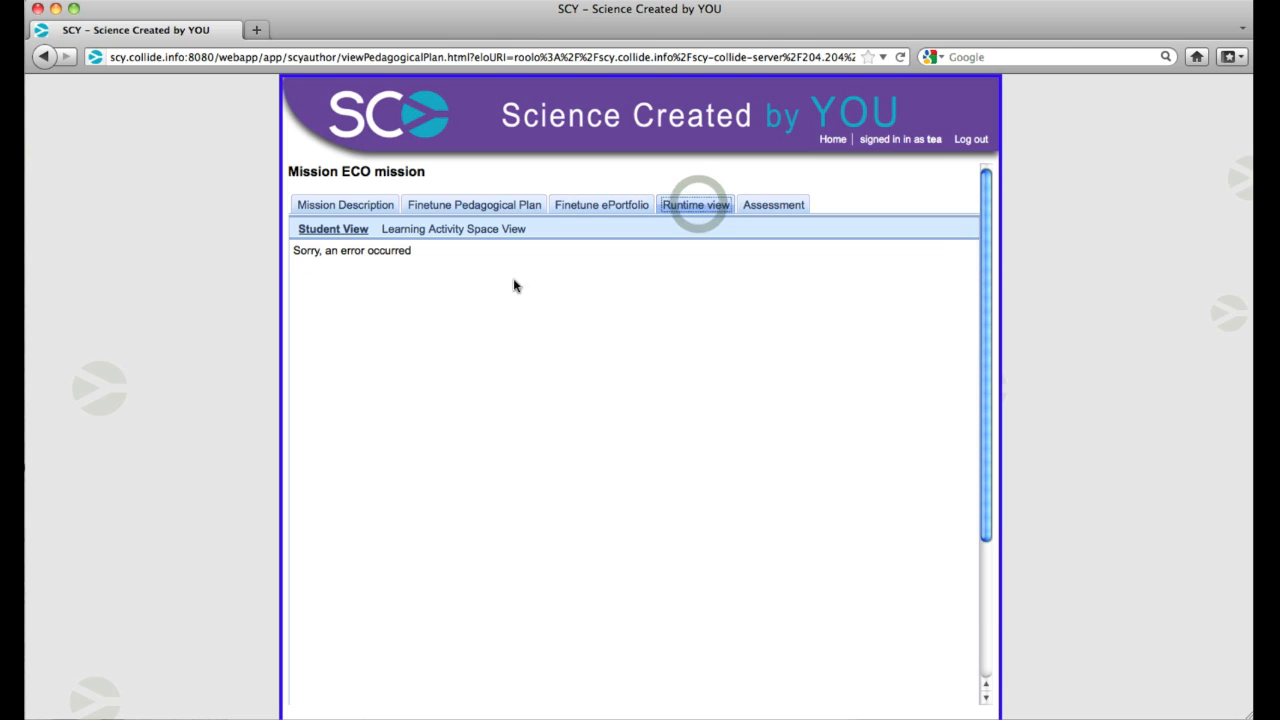
{"action": "left_click", "coordinate": [333, 230]}
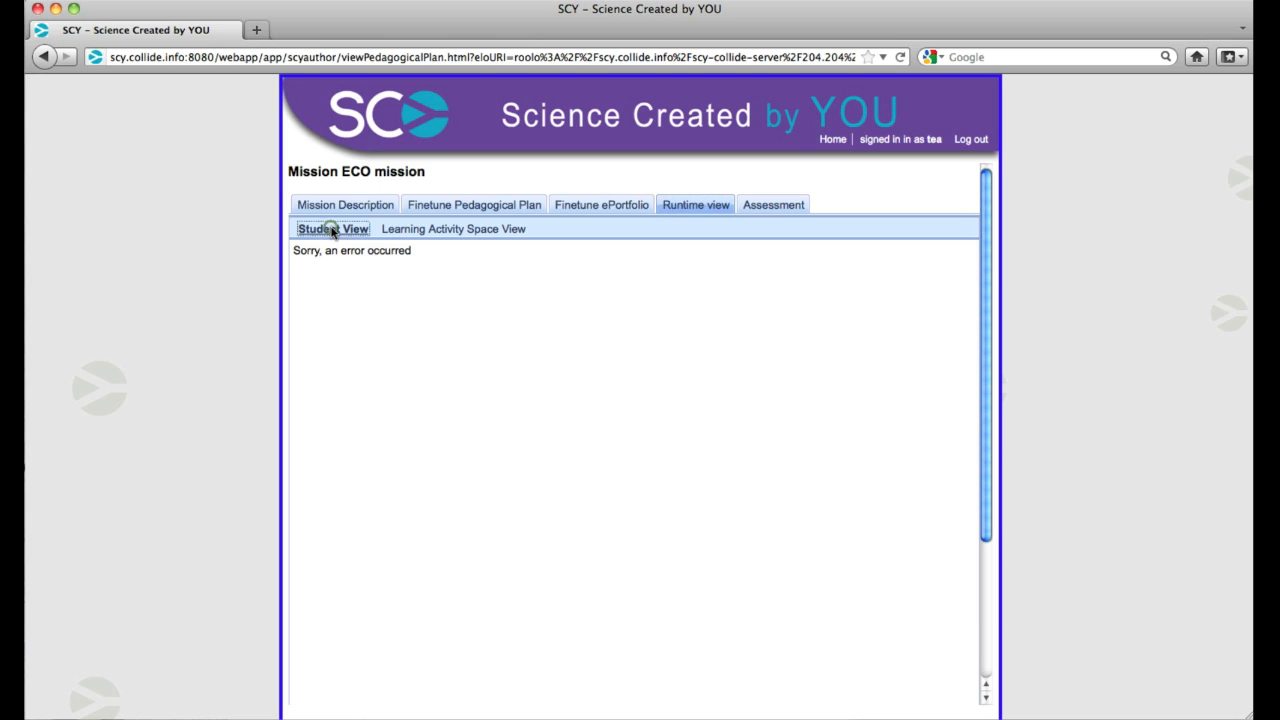
{"action": "left_click", "coordinate": [463, 231]}
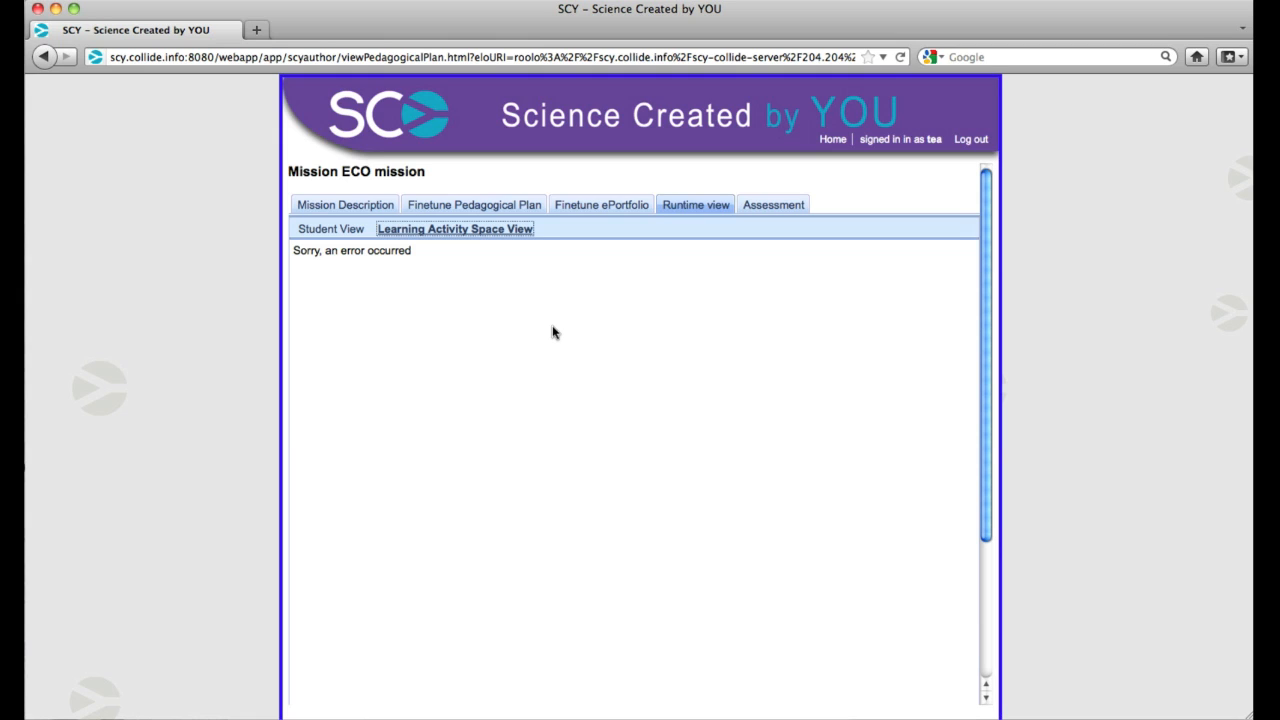
{"action": "left_click", "coordinate": [332, 230]}
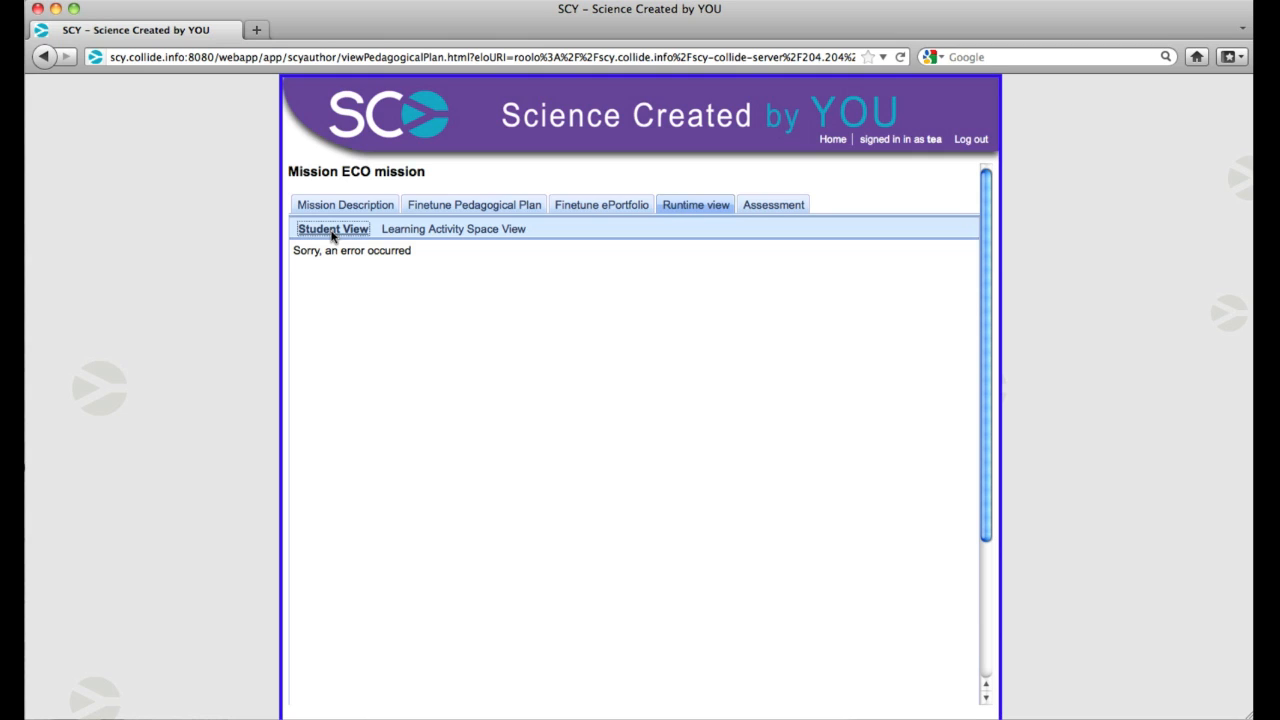
{"action": "left_click", "coordinate": [333, 230]}
{"action": "left_click", "coordinate": [445, 230]}
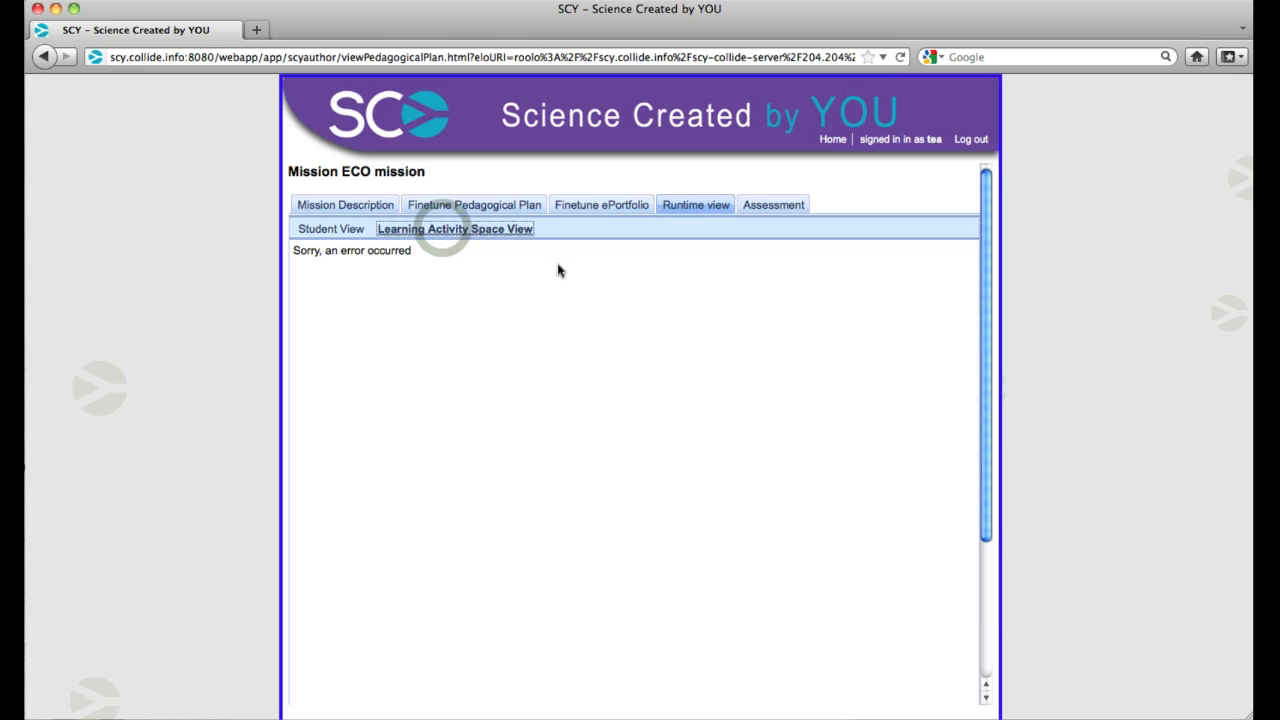